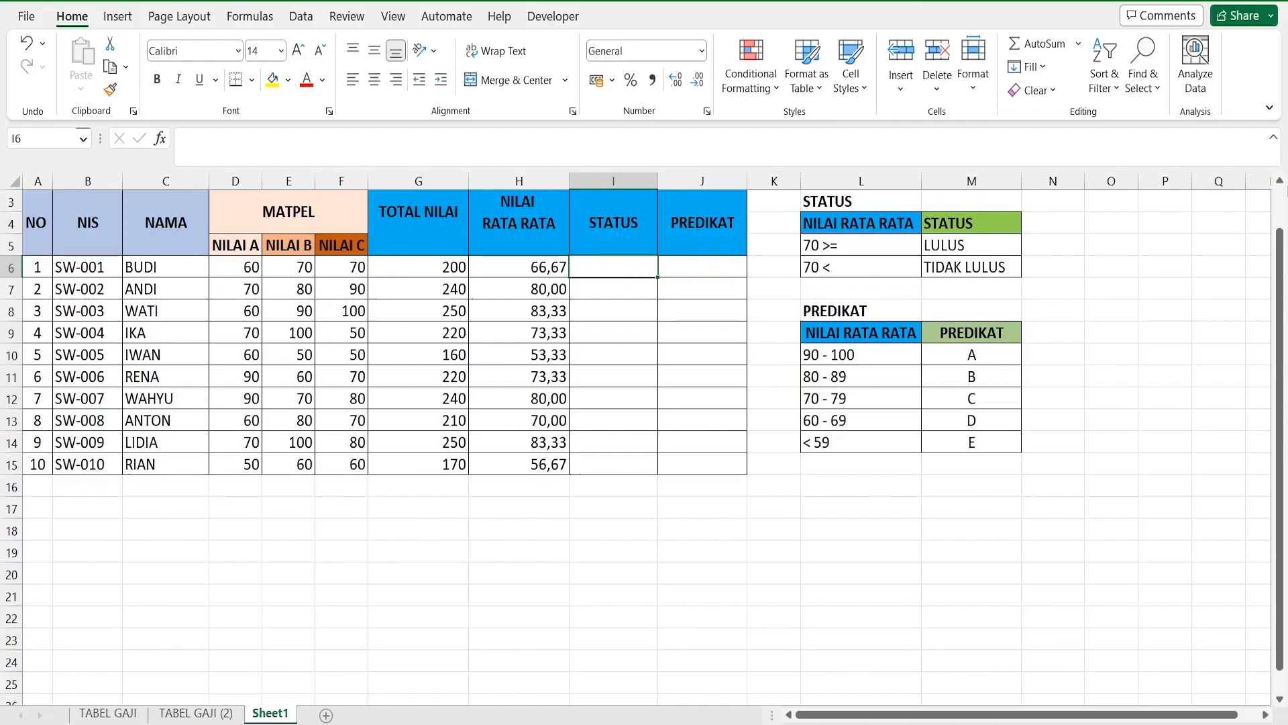
- Examine the average score in H6 and the STATUS criteria for LULUS and TIDAK LULUS in L5:M6
{"action": "left_click", "coordinate": [519, 267]}
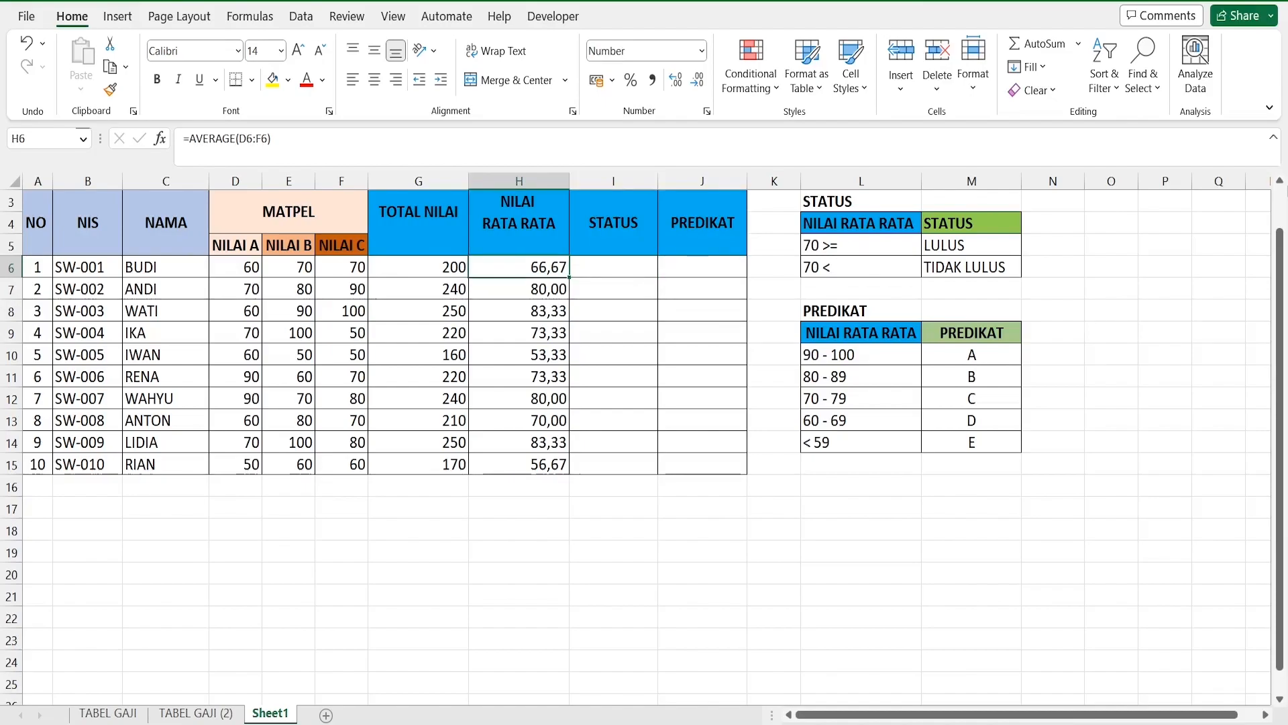
{"action": "left_click", "coordinate": [866, 246]}
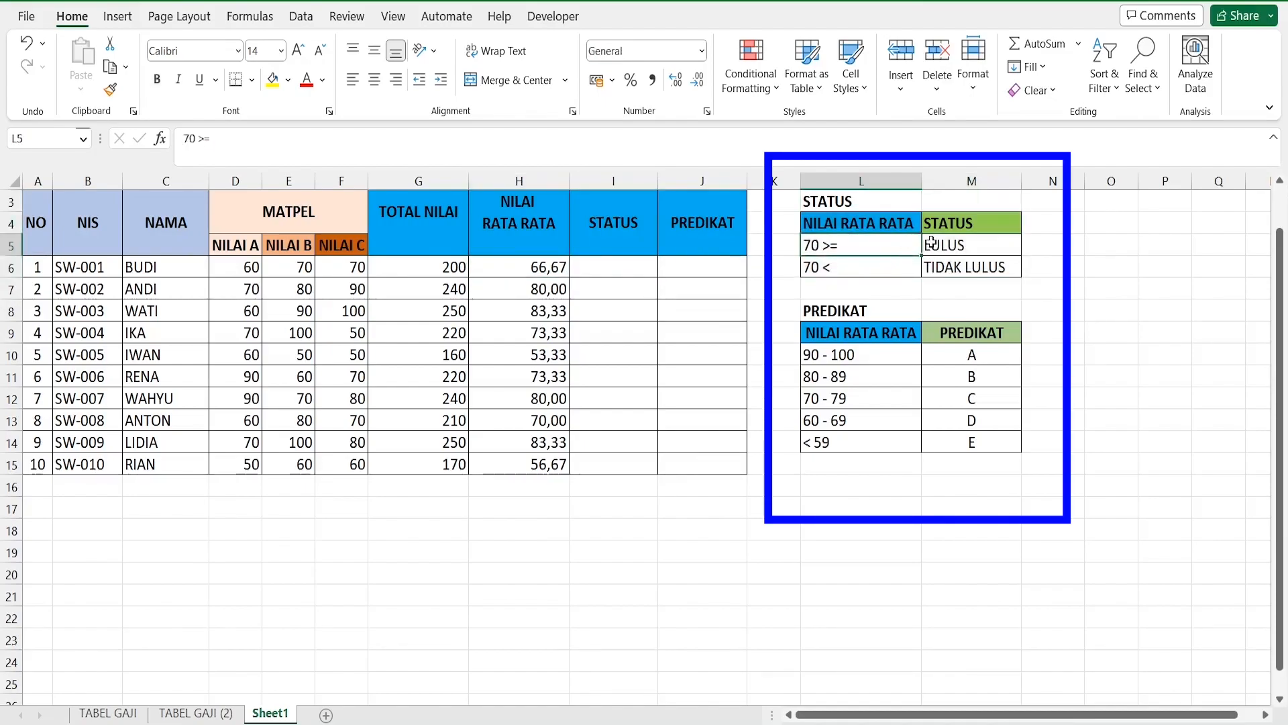
{"action": "left_click", "coordinate": [989, 245]}
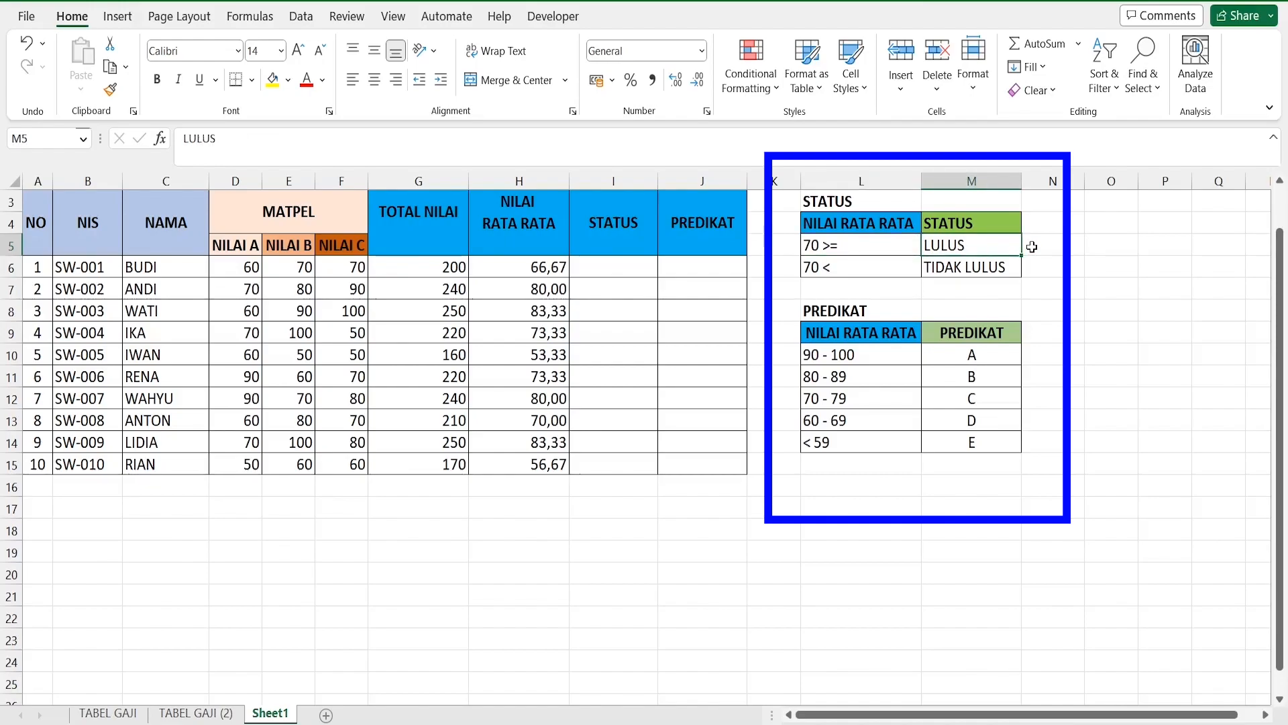
{"action": "key", "text": "Left"}
{"action": "key", "text": "Down"}
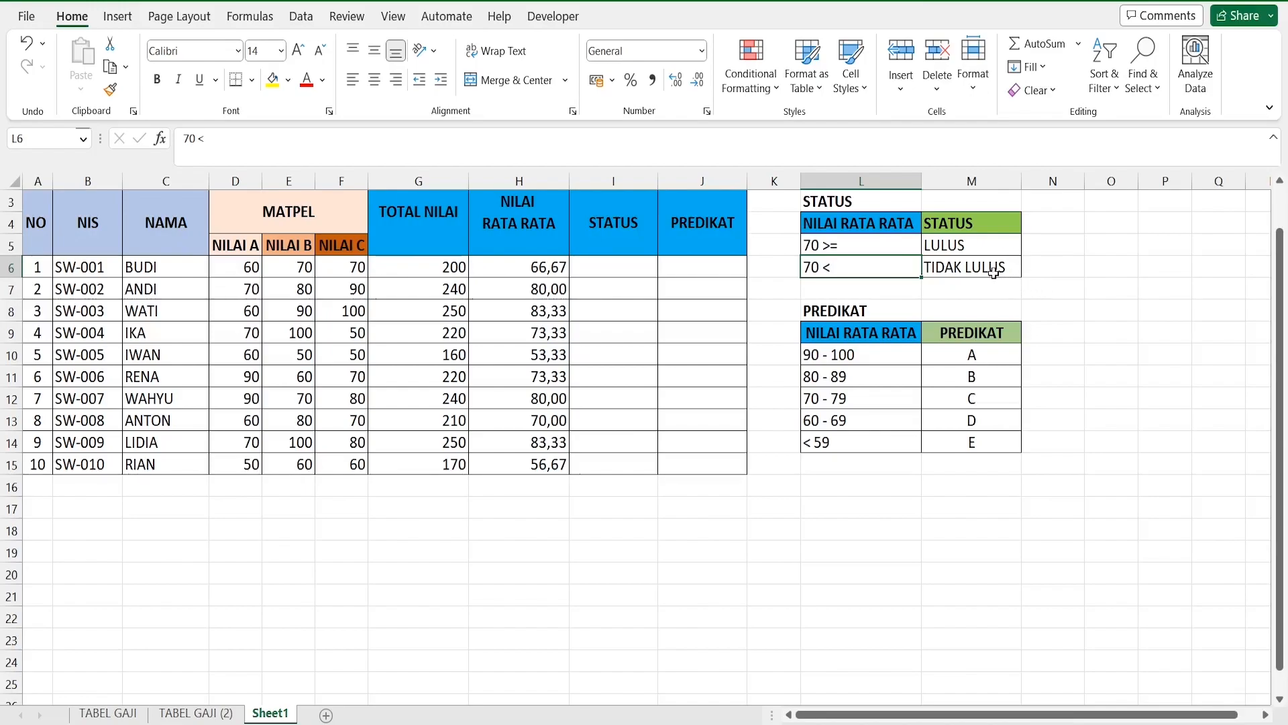
{"action": "left_click", "coordinate": [994, 270]}
- Enter the formula =IF(H6>=70;"LULUS";"TIDAK LULUS") in the first STATUS cell, I6
{"action": "key", "text": "Left"}
{"action": "key", "text": "Left"}
{"action": "key", "text": "Left"}
{"action": "key", "text": "Left"}
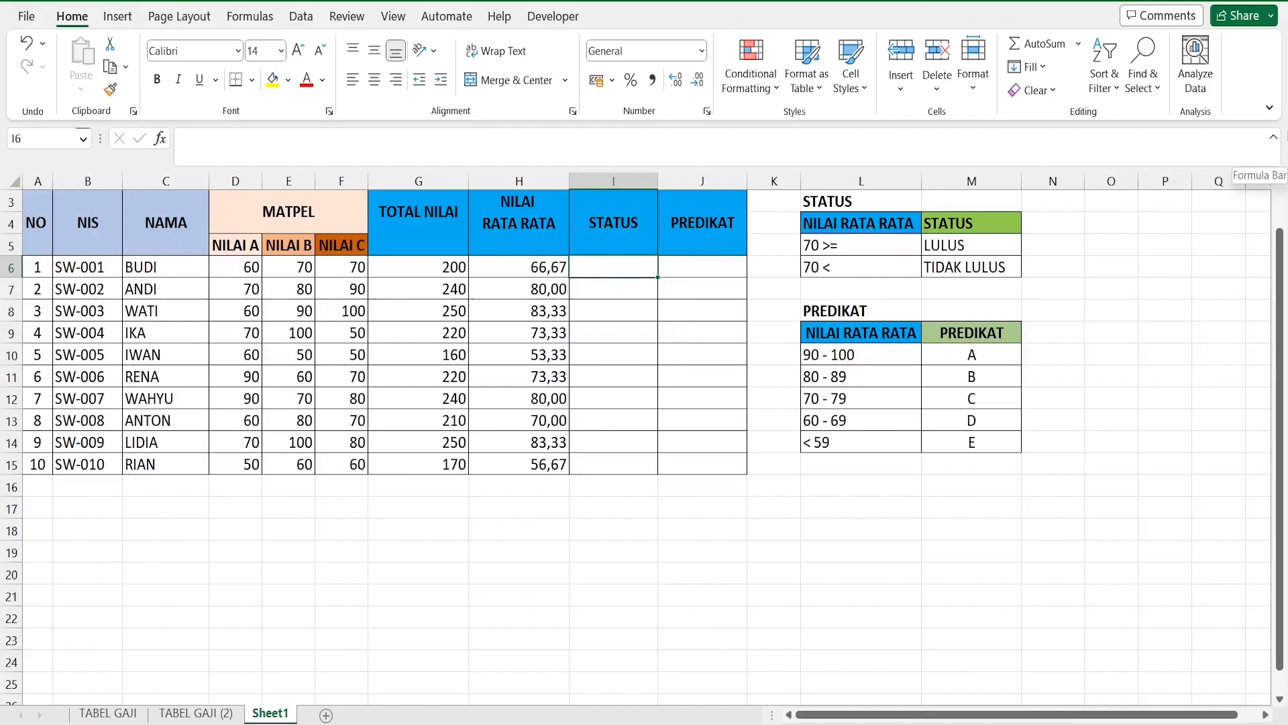
{"action": "type", "text": "=IF("}
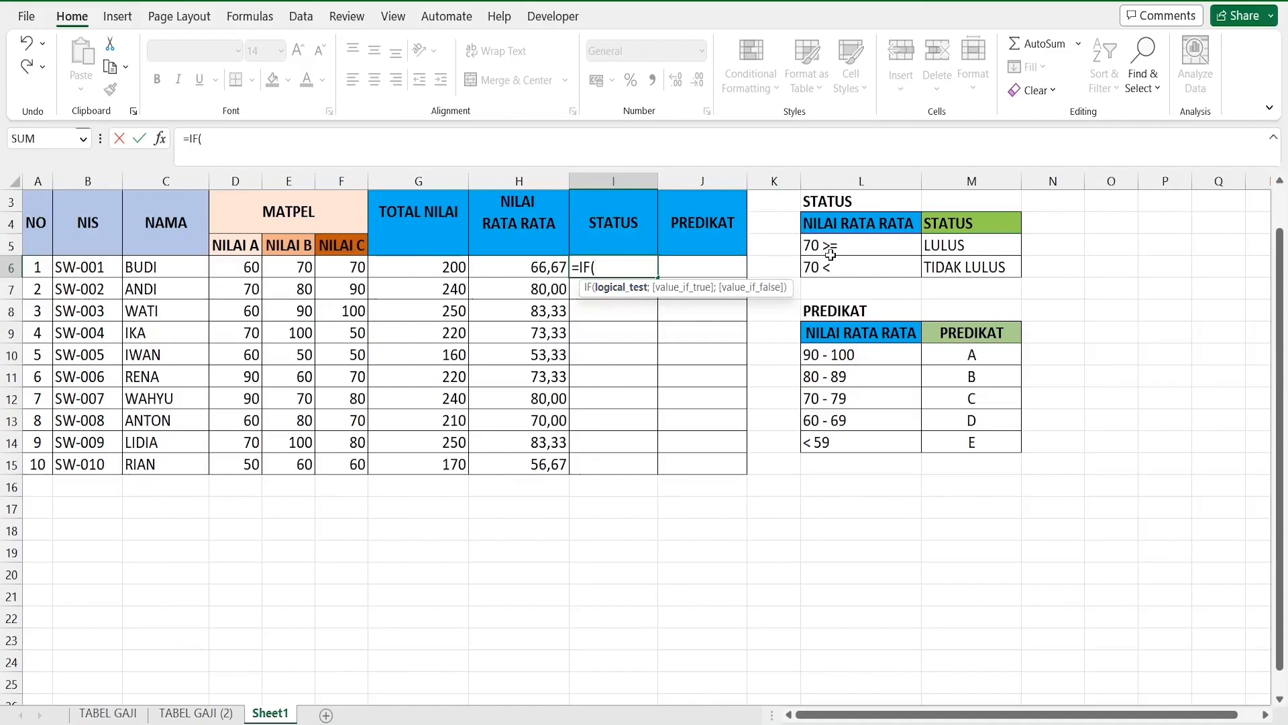
{"action": "left_click", "coordinate": [498, 261]}
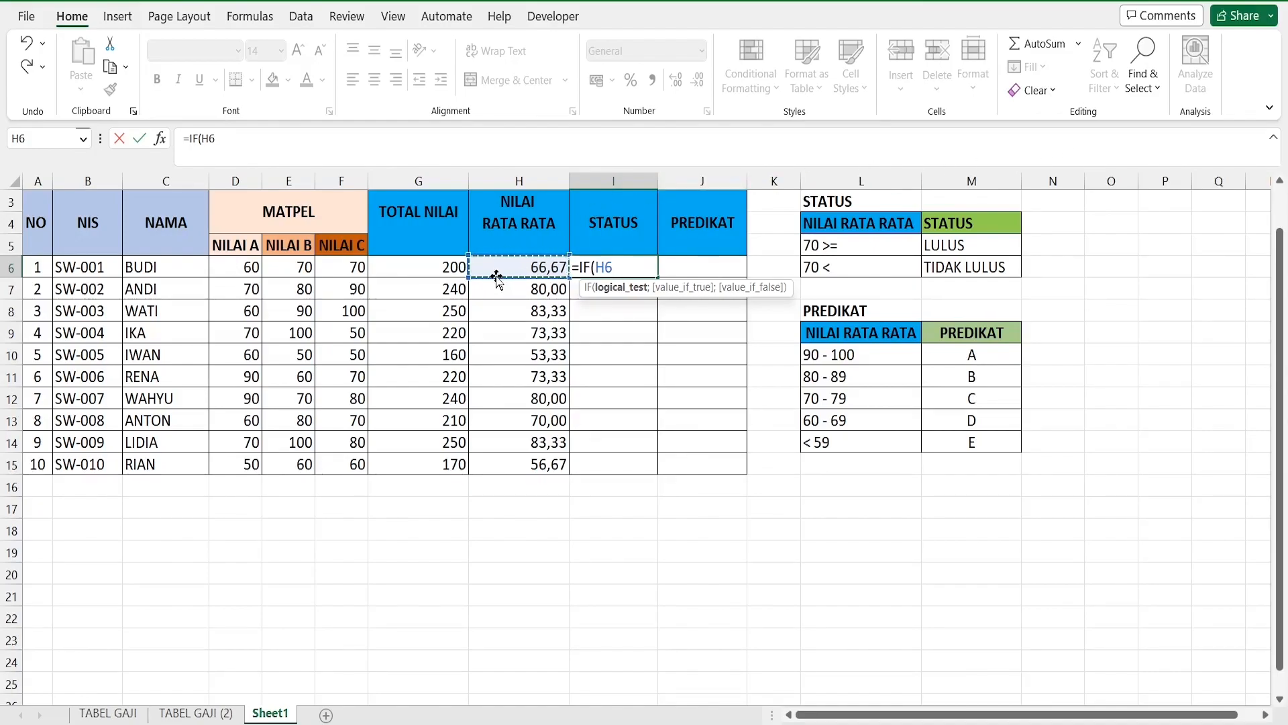
{"action": "type", "text": "="}
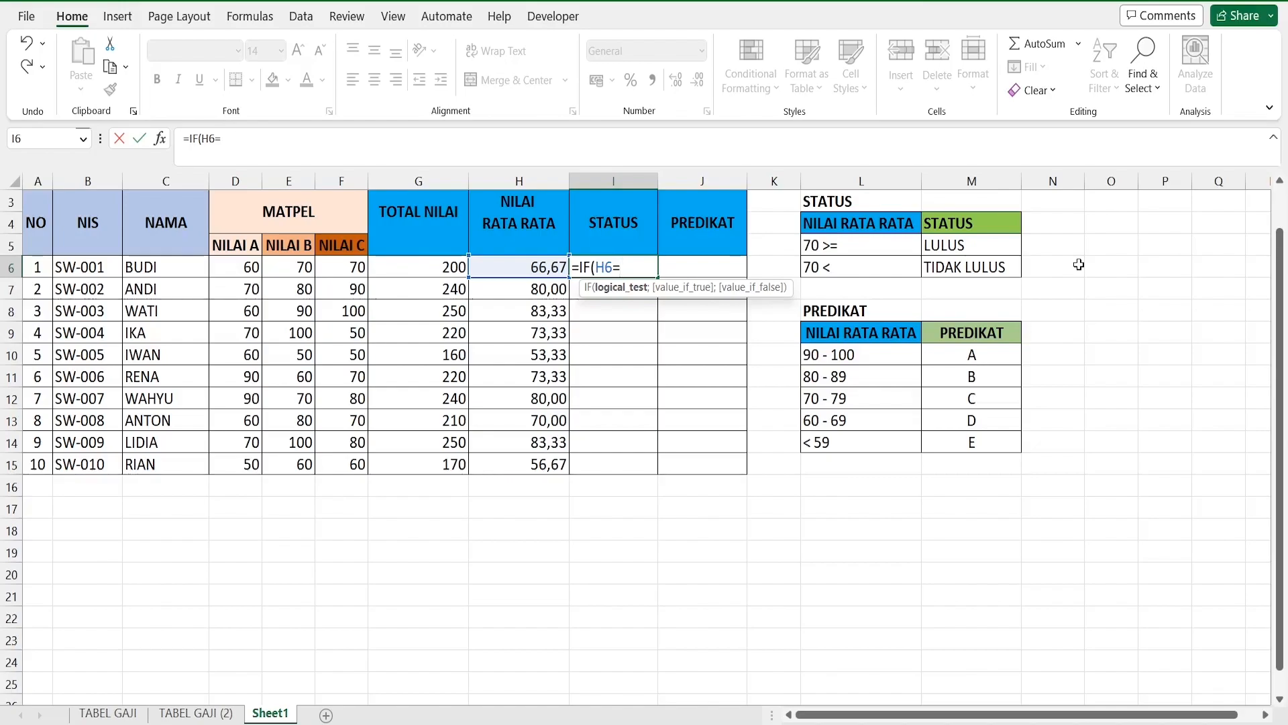
{"action": "type", "text": ">=70;"}
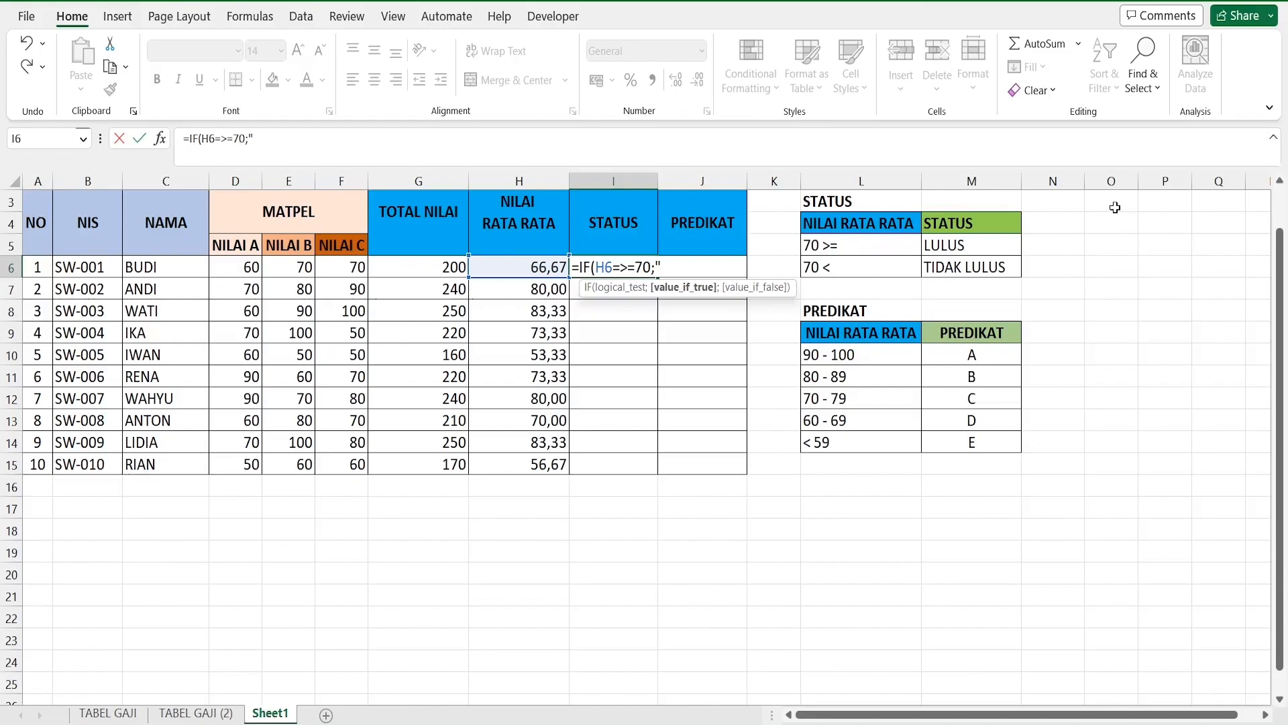
{"action": "type", "text": "ULUS\";"}
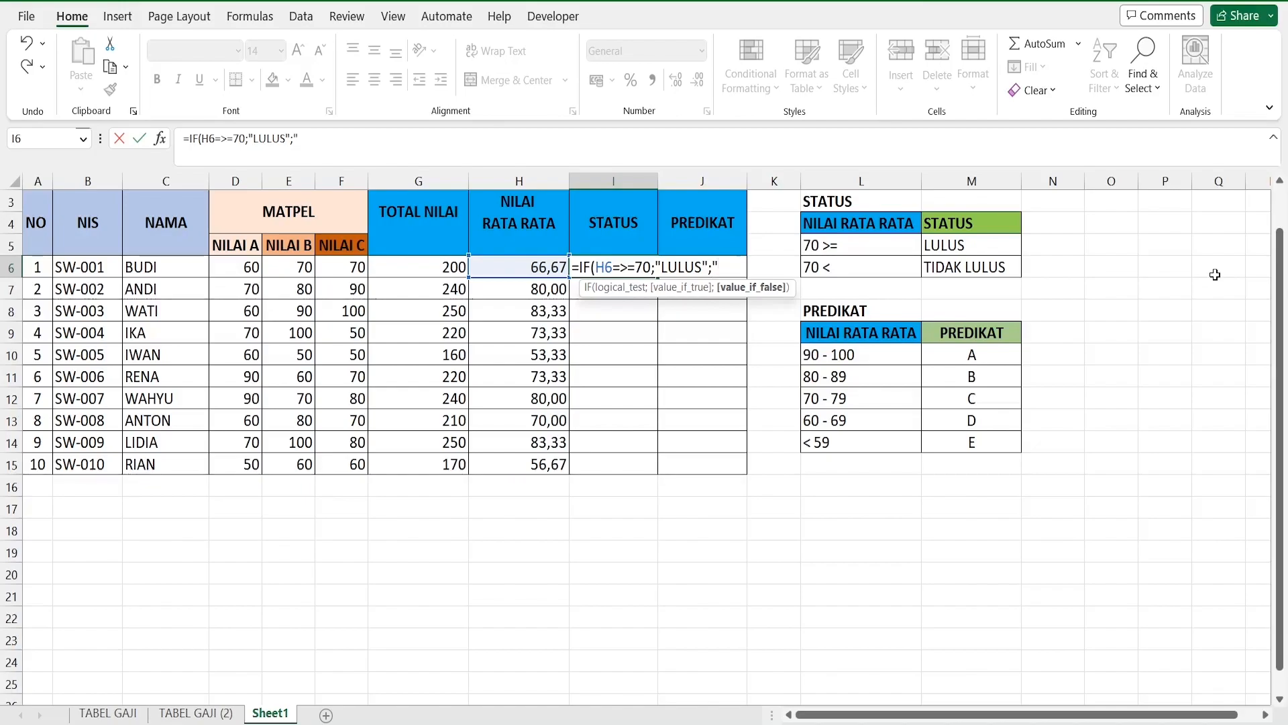
{"action": "type", "text": "TIDAK LULUS"}
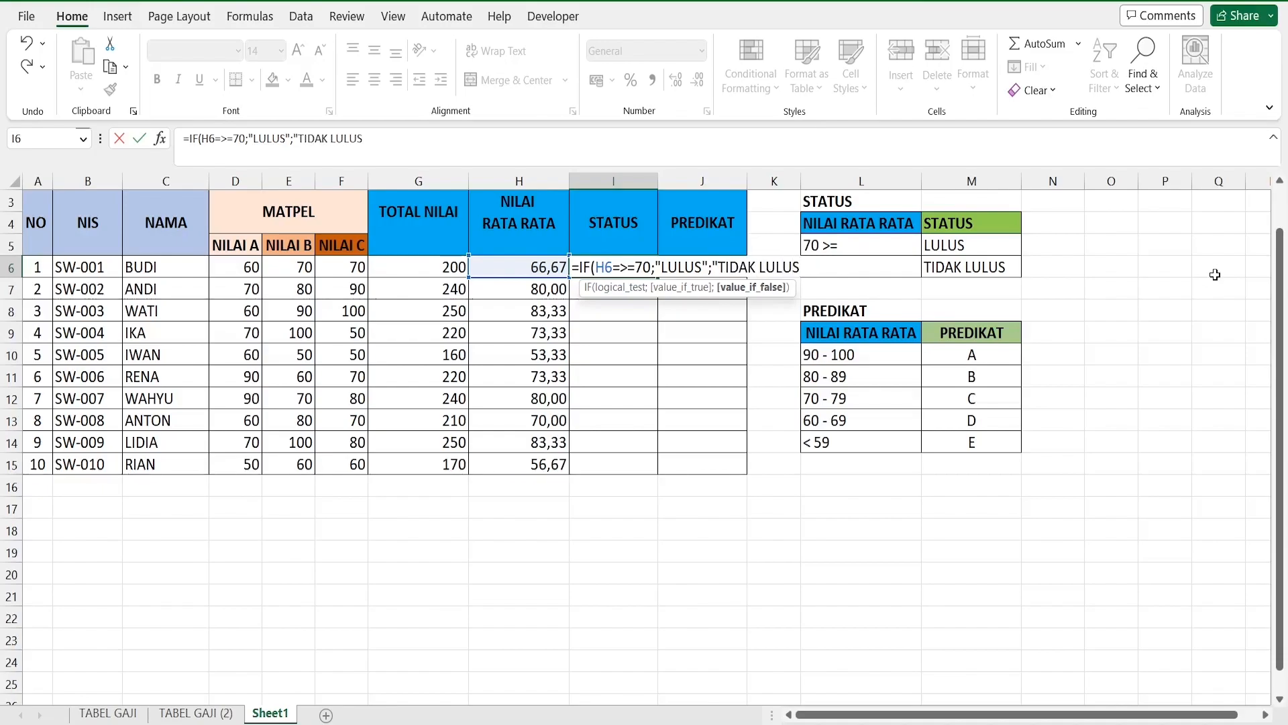
{"action": "type", "text": "\")"}
{"action": "key", "text": "Return"}
{"action": "key", "text": "Return"}
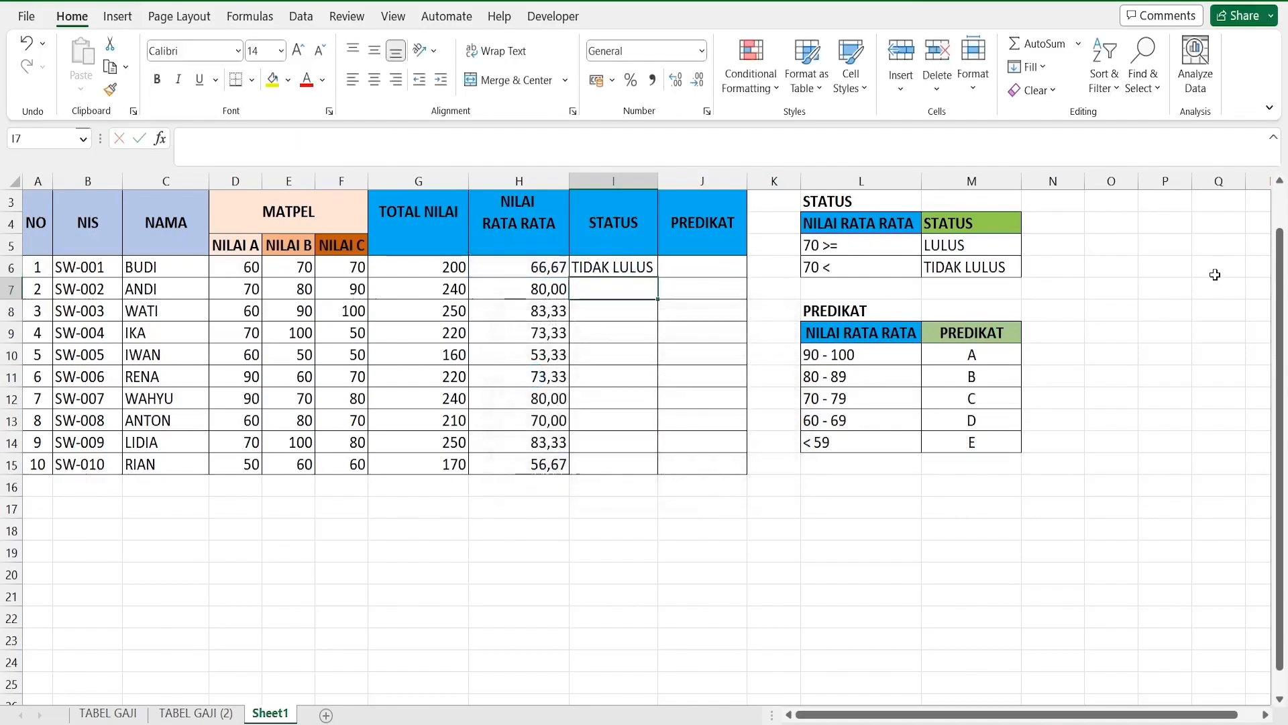
- Check the status formula in I6 against its average, and fill it down the STATUS column to I15
{"action": "left_click", "coordinate": [620, 266]}
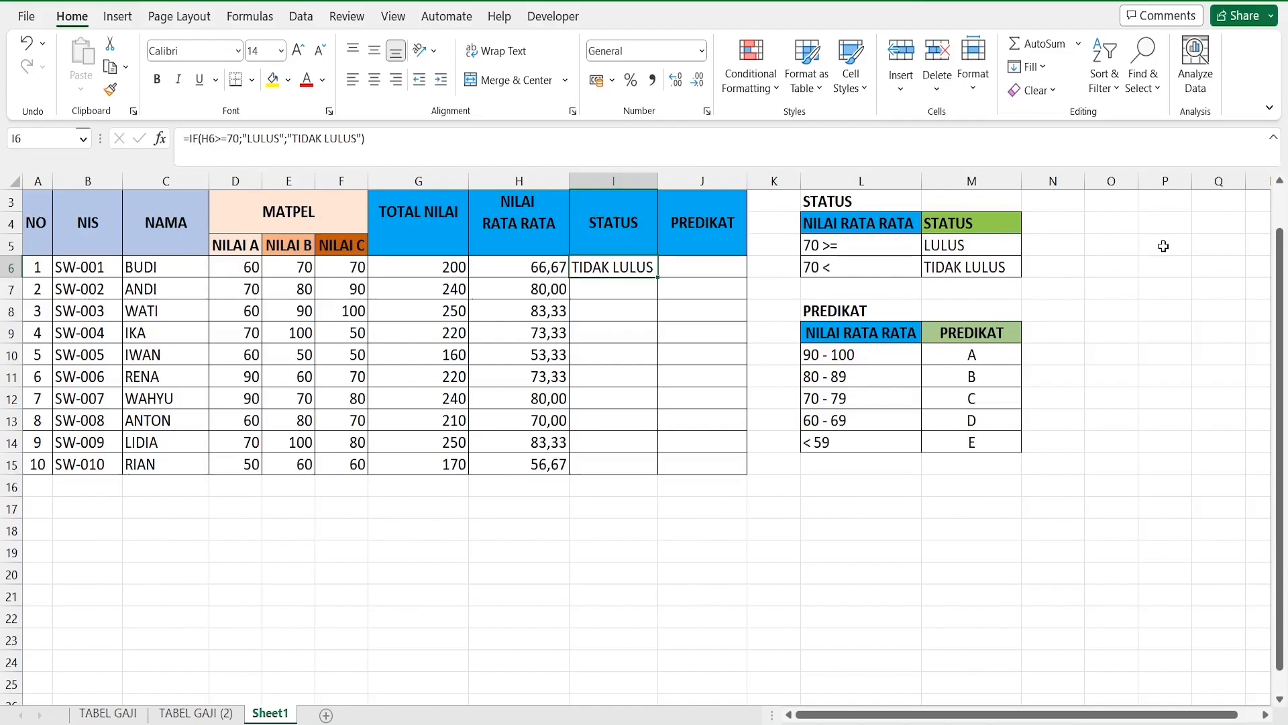
{"action": "key", "text": "Left"}
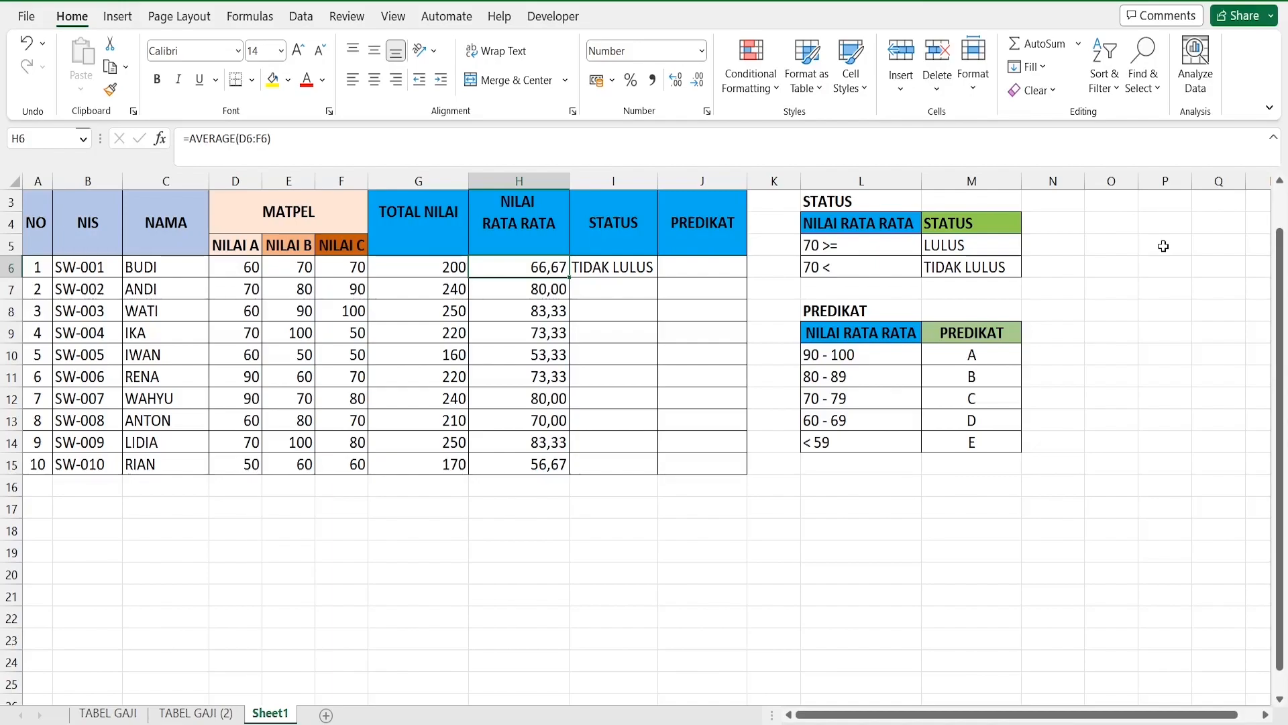
{"action": "key", "text": "Right"}
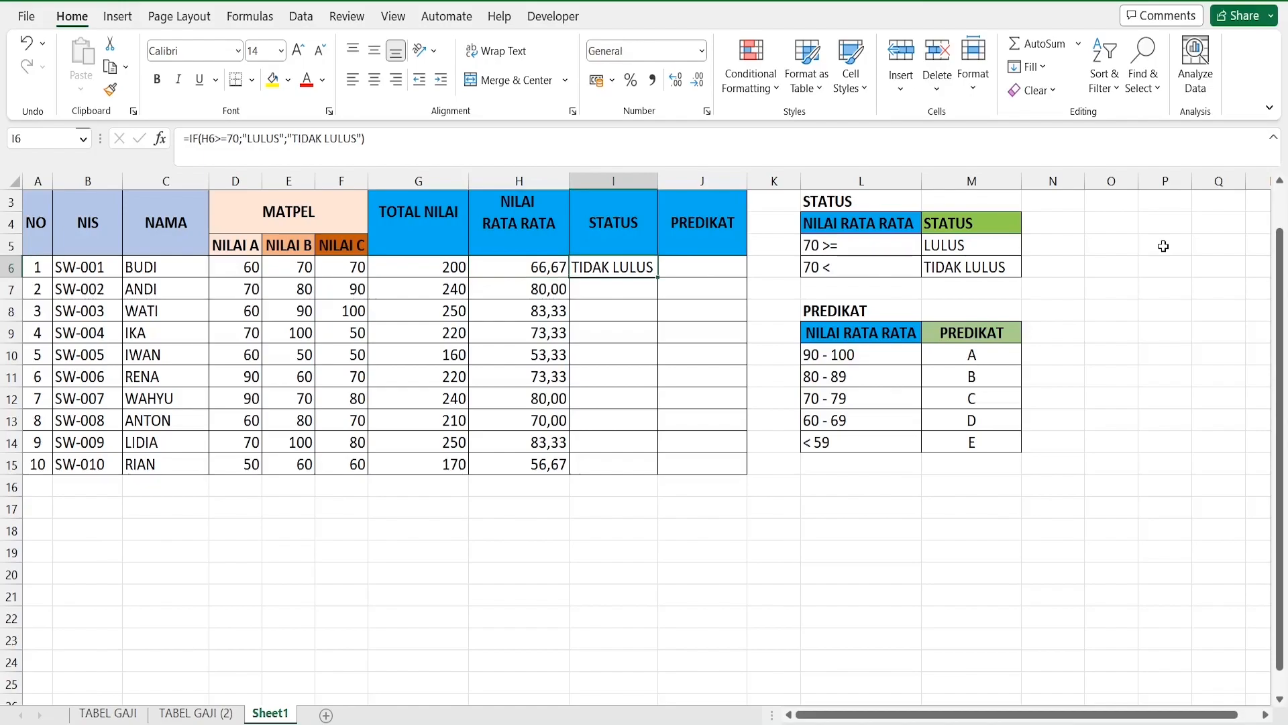
{"action": "left_click", "coordinate": [608, 288]}
{"action": "left_click", "coordinate": [614, 266]}
{"action": "double_click", "coordinate": [657, 276]}
- Examine the PREDIKAT criteria table in L10:M14, matching each average score range to its grade
{"action": "left_click", "coordinate": [702, 311]}
{"action": "key", "text": "Up"}
{"action": "key", "text": "Up"}
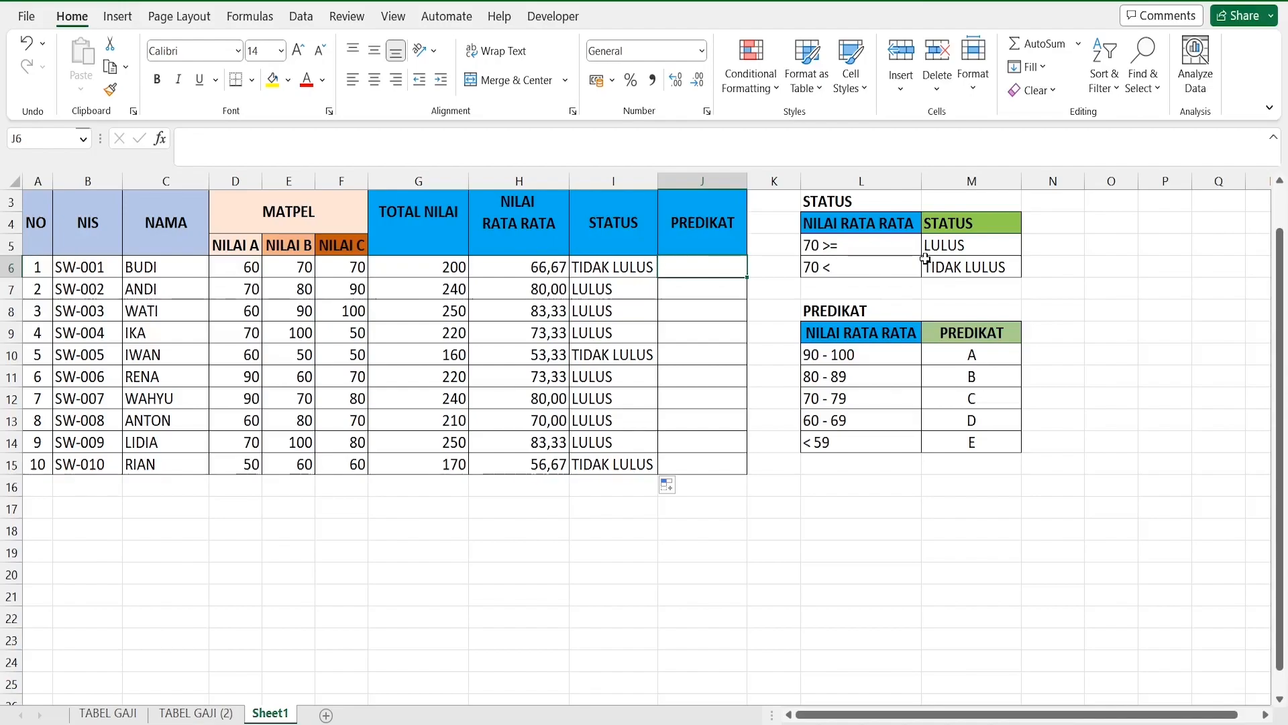
{"action": "mouse_move", "coordinate": [1017, 353]}
{"action": "left_mouse_down"}
{"action": "mouse_move", "coordinate": [1020, 379]}
{"action": "mouse_move", "coordinate": [1014, 356]}
{"action": "left_mouse_up"}
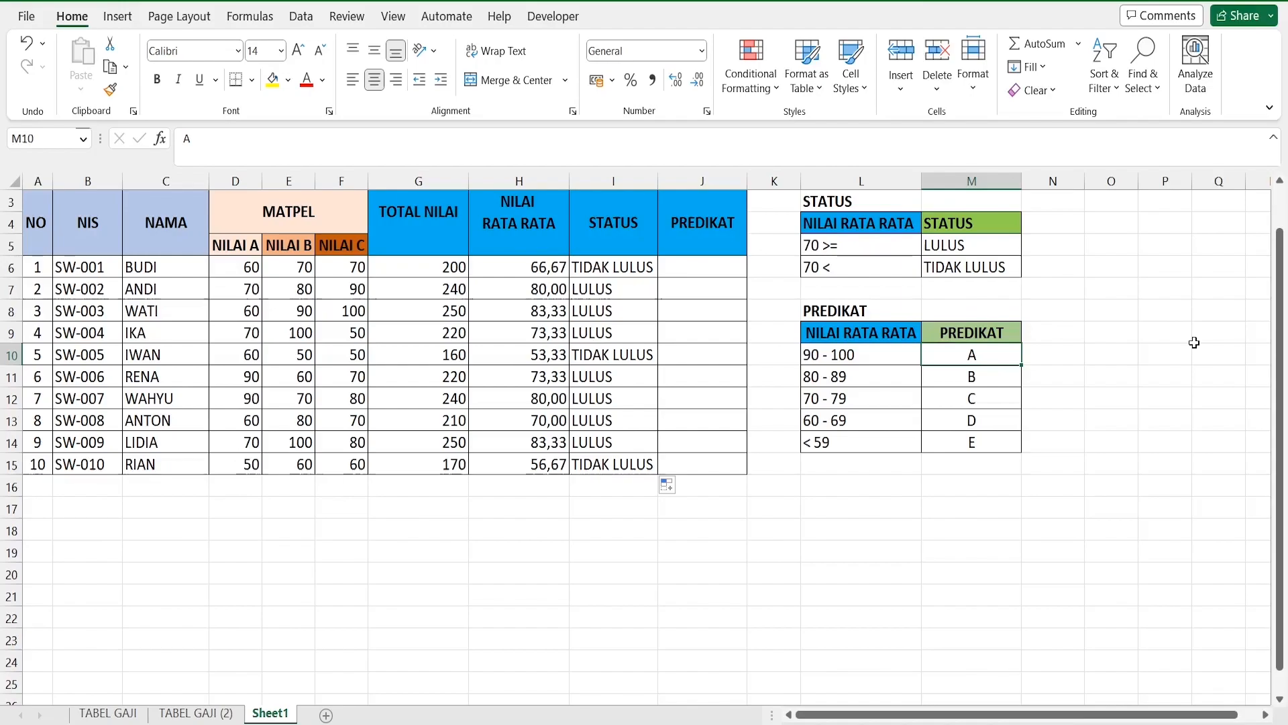
{"action": "key", "text": "shift+Down"}
{"action": "key", "text": "shift+Down"}
{"action": "key", "text": "shift+Down"}
{"action": "key", "text": "shift+Down"}
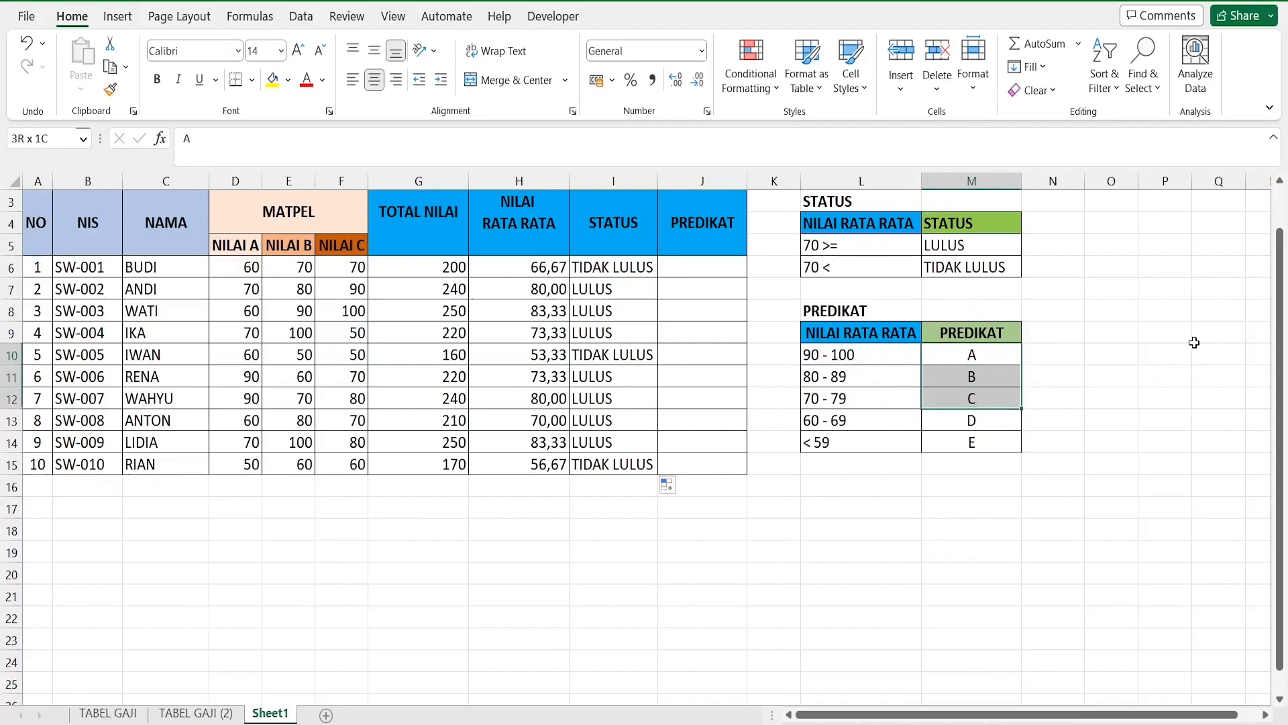
{"action": "key", "text": "Up"}
{"action": "key", "text": "Left"}
{"action": "key", "text": "Down"}
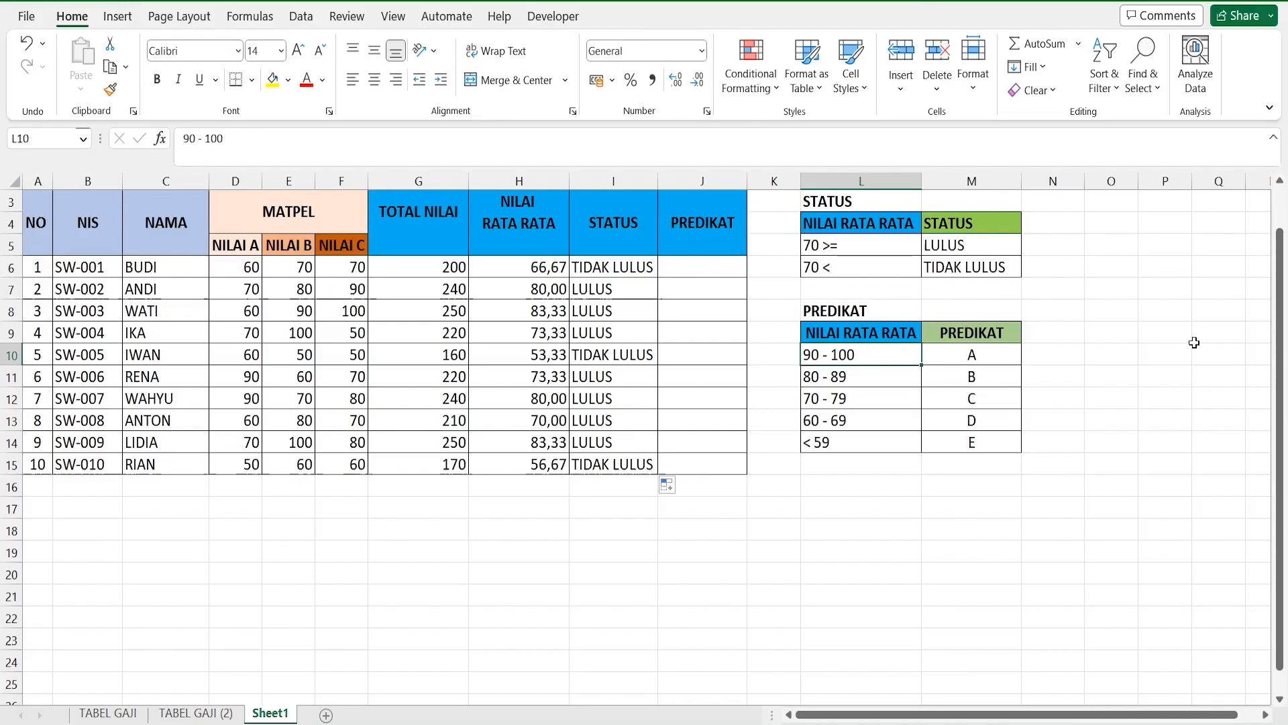
{"action": "key", "text": "Right"}
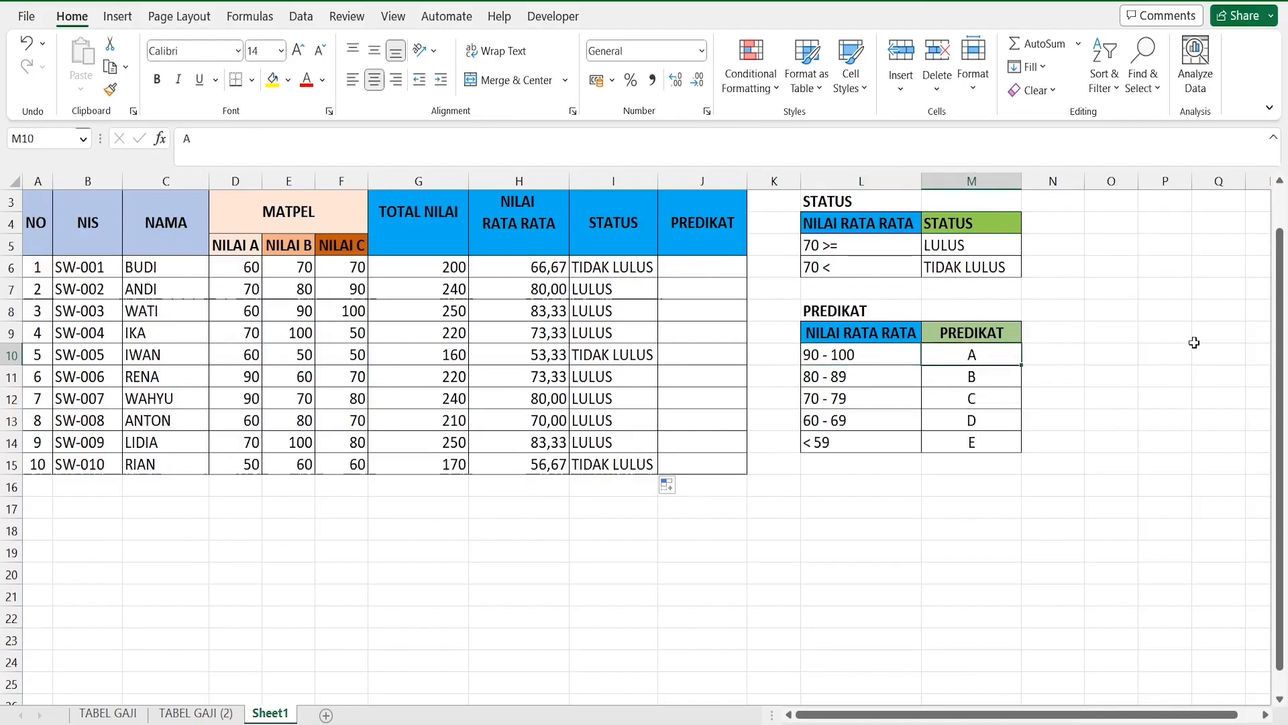
{"action": "key", "text": "Down"}
{"action": "key", "text": "Left"}
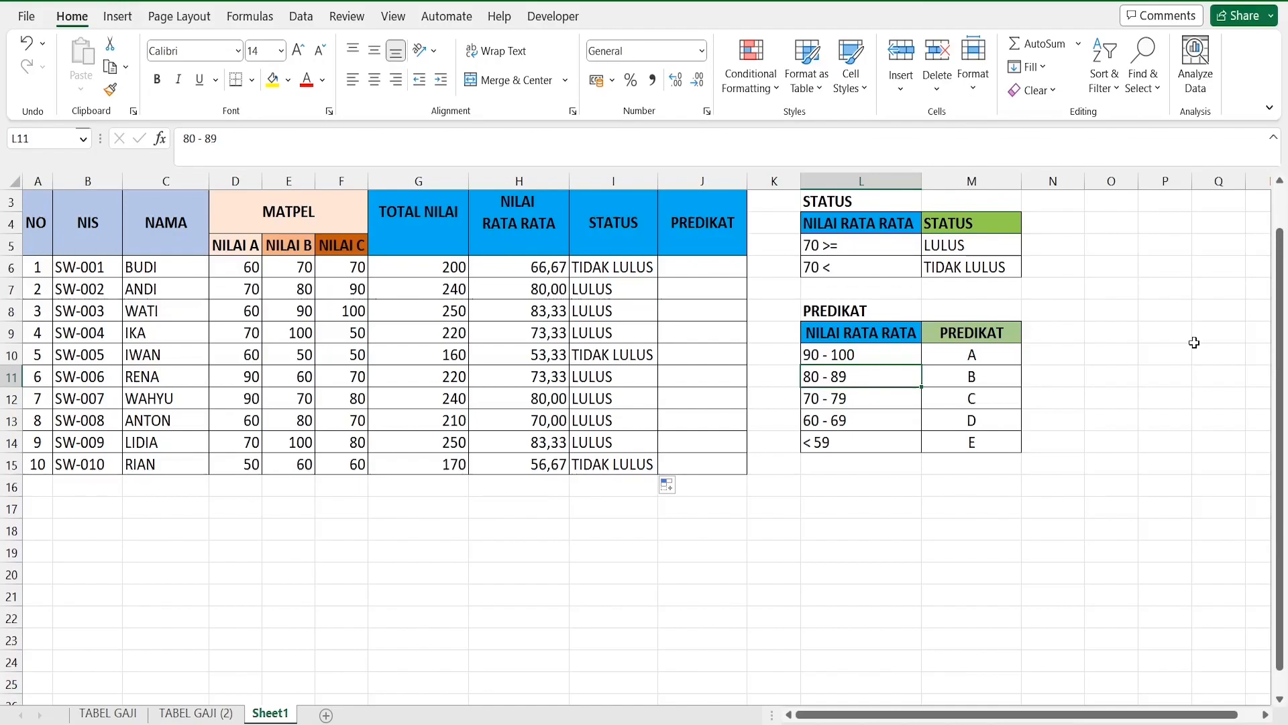
{"action": "key", "text": "Right"}
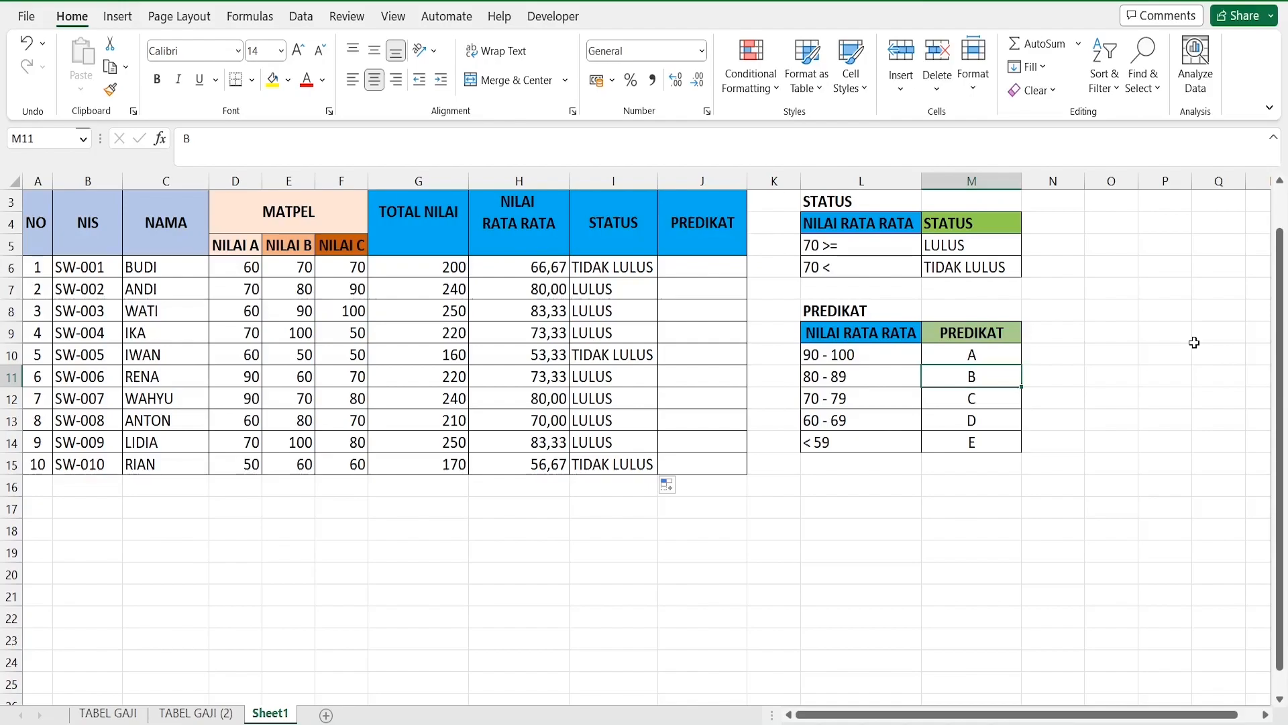
{"action": "key", "text": "Down"}
{"action": "key", "text": "Down"}
{"action": "key", "text": "Down"}
{"action": "key", "text": "Up"}
{"action": "key", "text": "Up"}
{"action": "key", "text": "Up"}
- Start an IF formula in J6 that returns "A" when the average in H6 is at least 90
{"action": "left_click", "coordinate": [671, 263]}
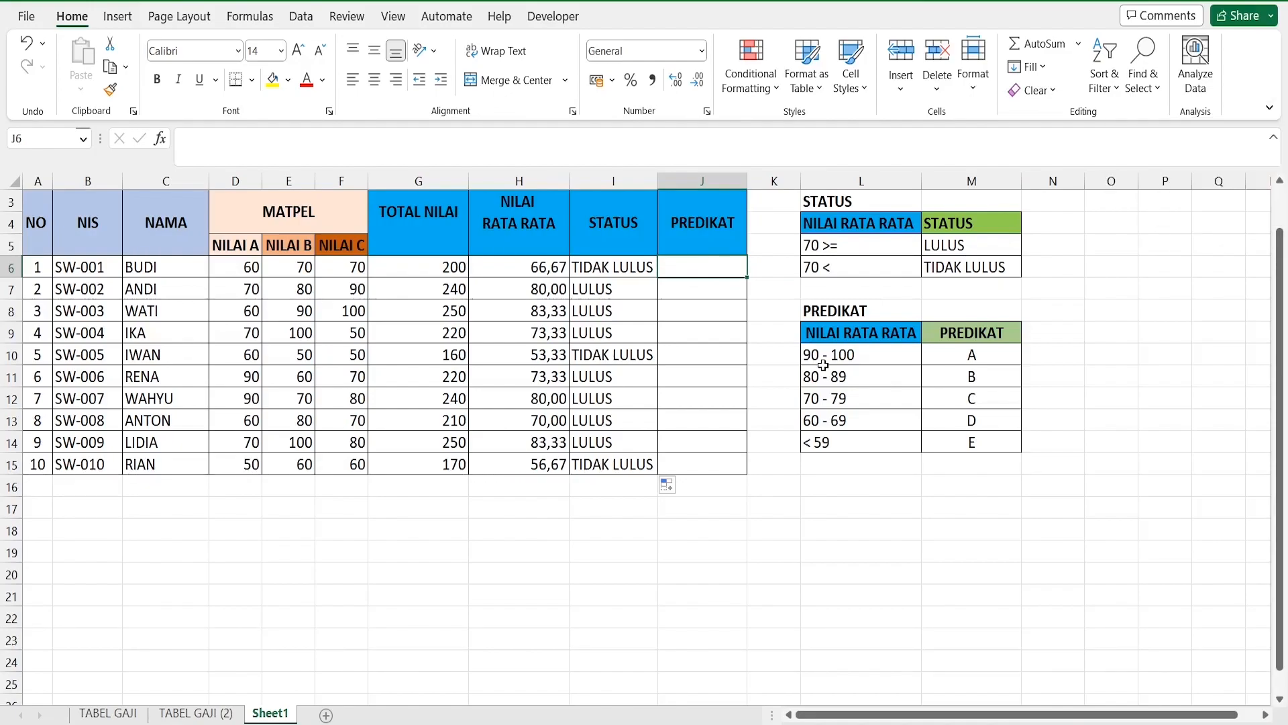
{"action": "type", "text": "=IF("}
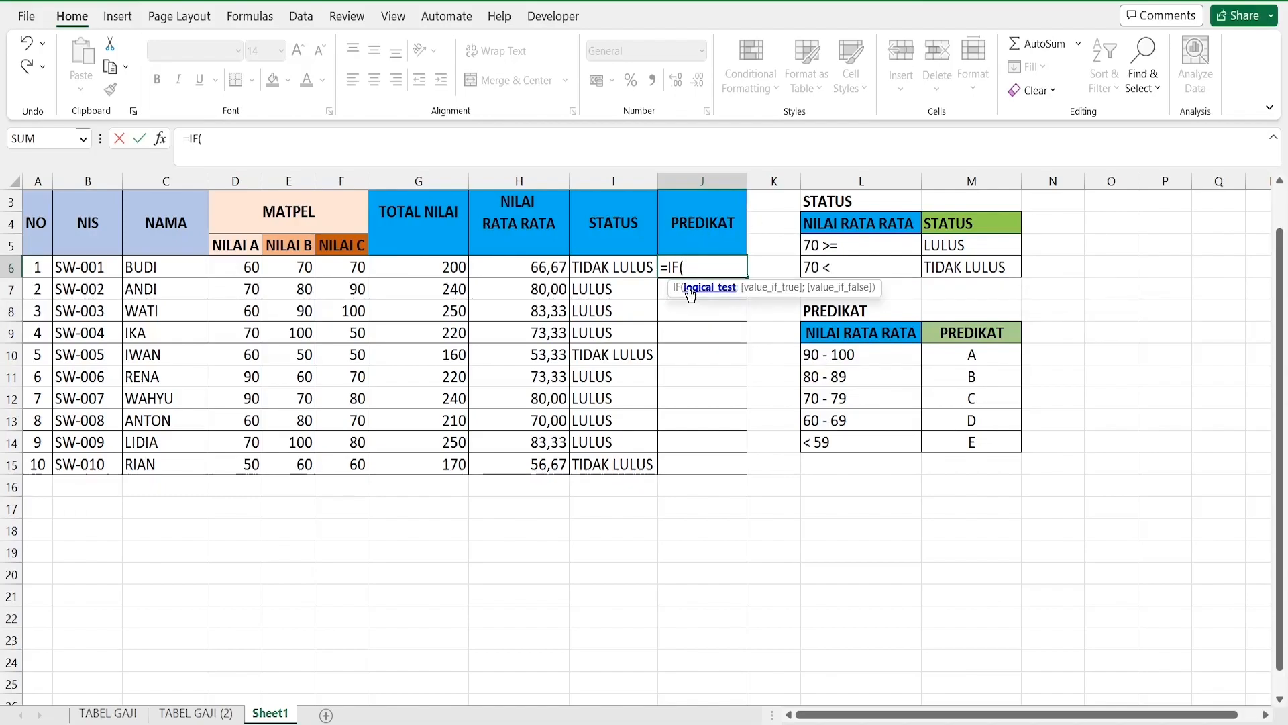
{"action": "left_click", "coordinate": [490, 266]}
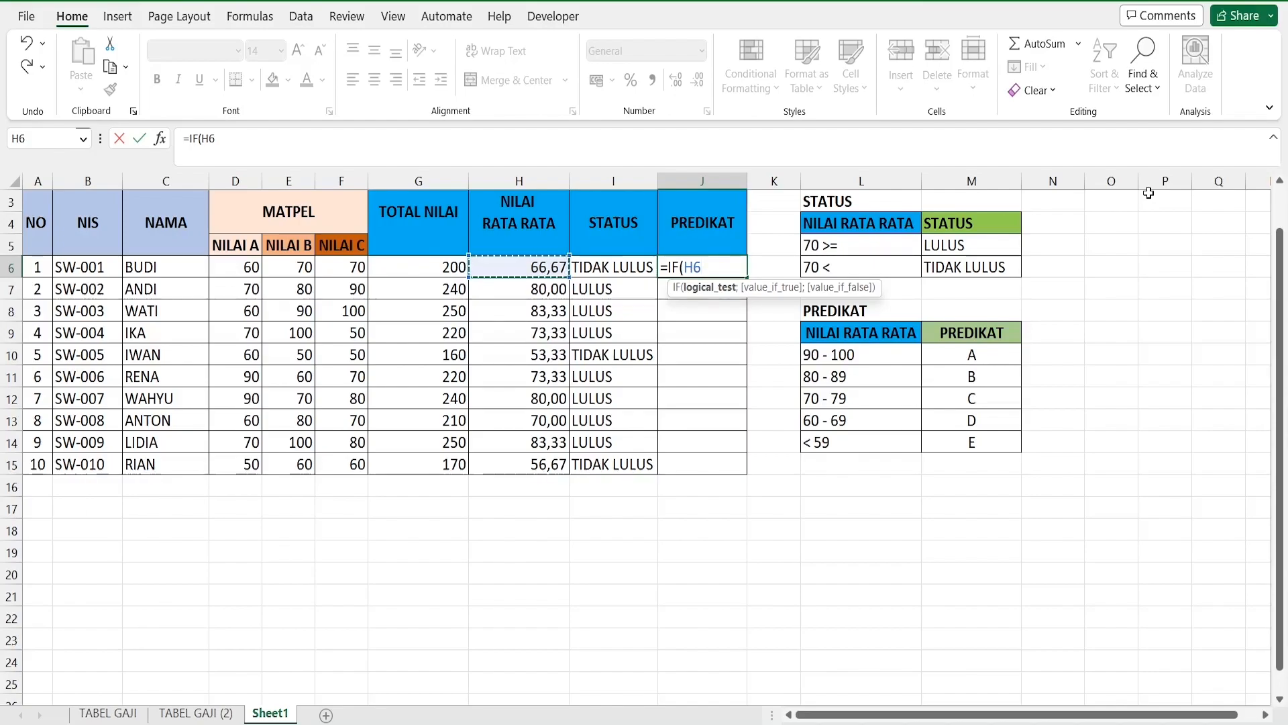
{"action": "type", "text": "="}
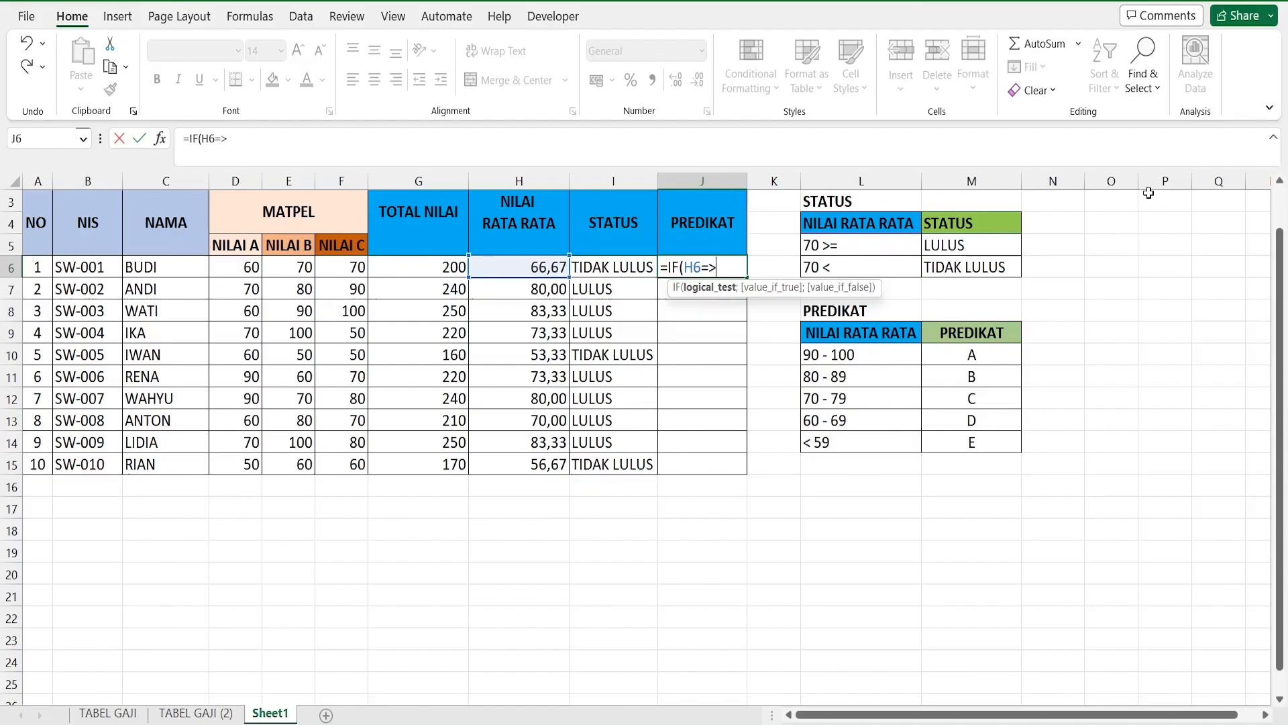
{"action": "type", "text": ">=90"}
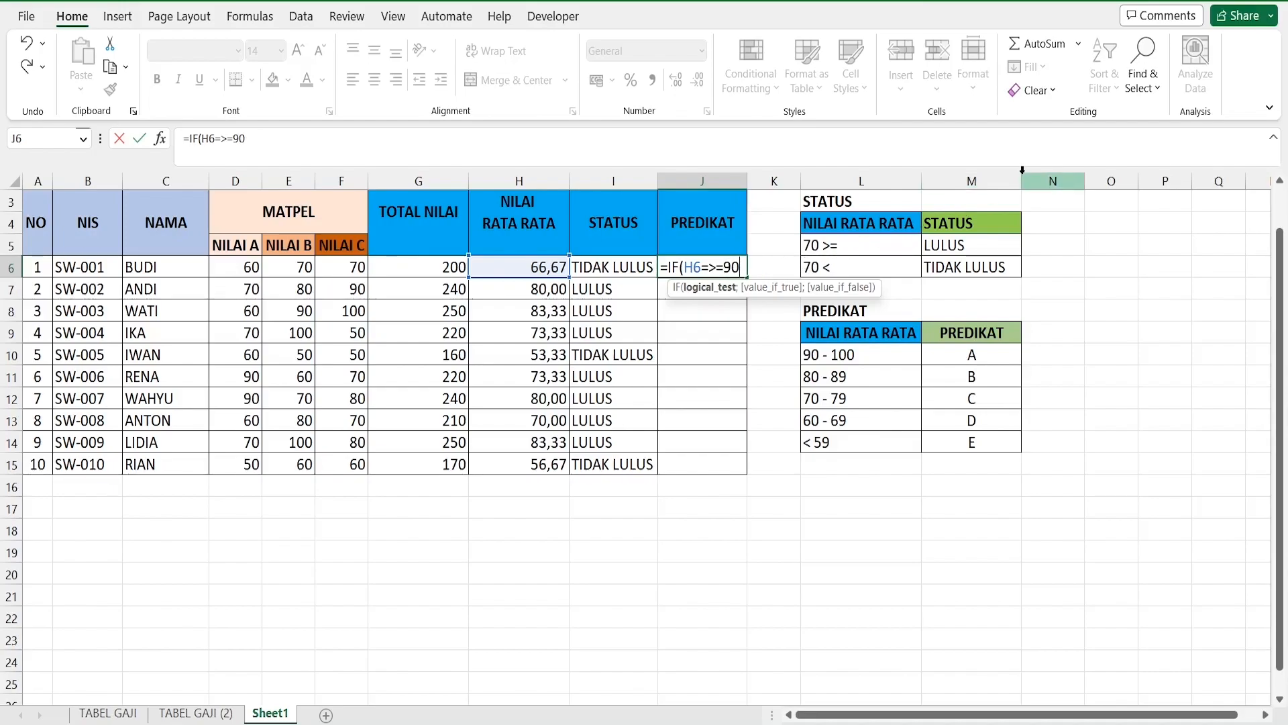
{"action": "type", "text": ";"}
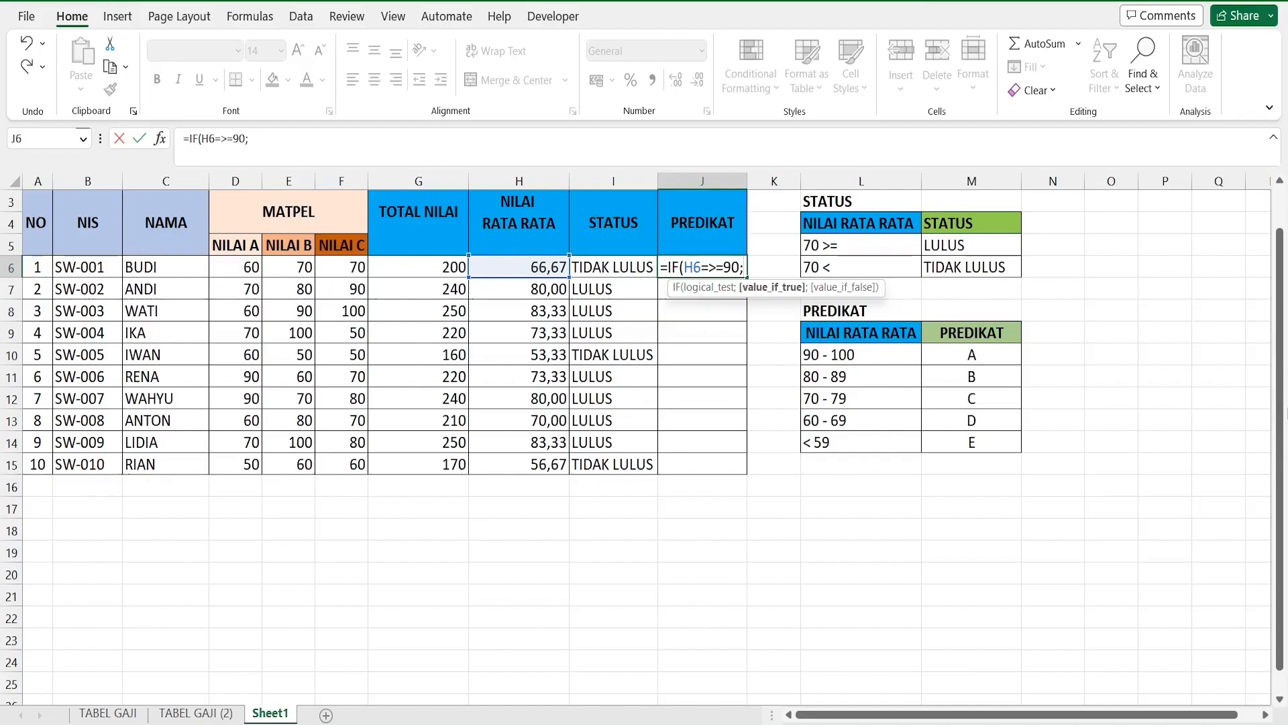
{"action": "type", "text": "\"A"}
{"action": "type", "text": "\";"}
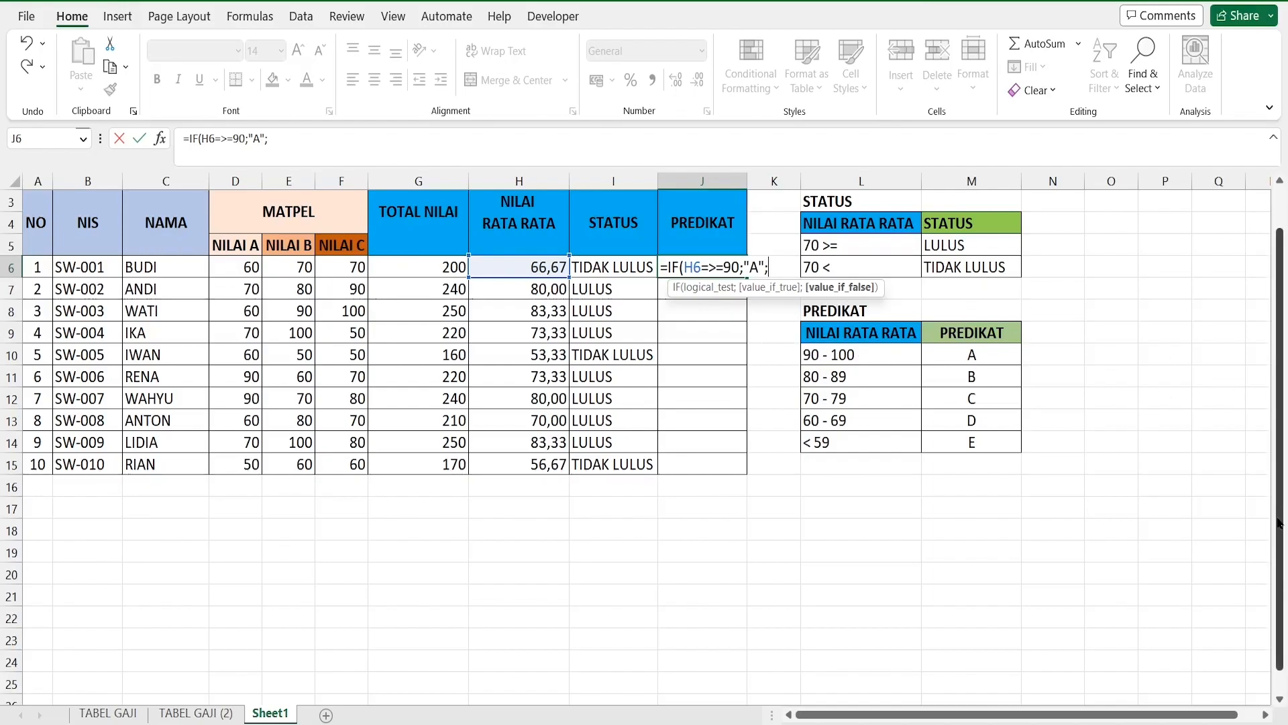
- Continue the J6 formula with a nested IF that returns "B" when the average in H6 is at least 80
{"action": "type", "text": "IF"}
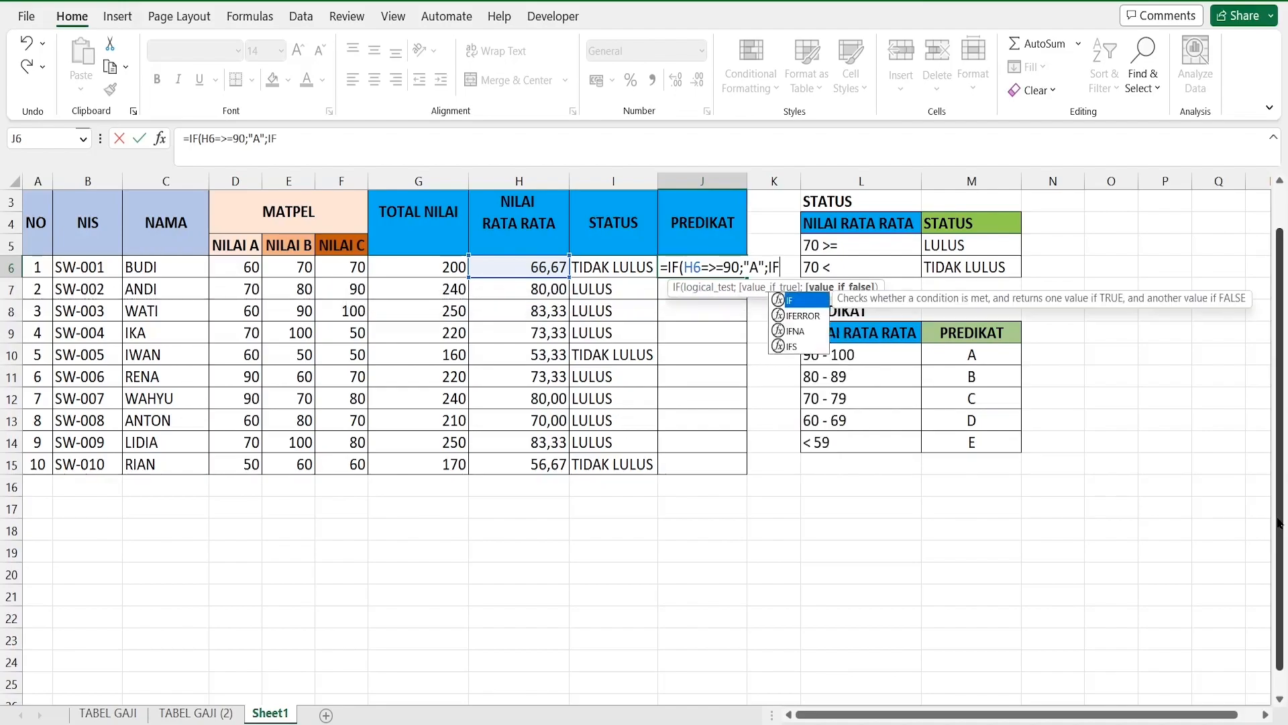
{"action": "type", "text": "("}
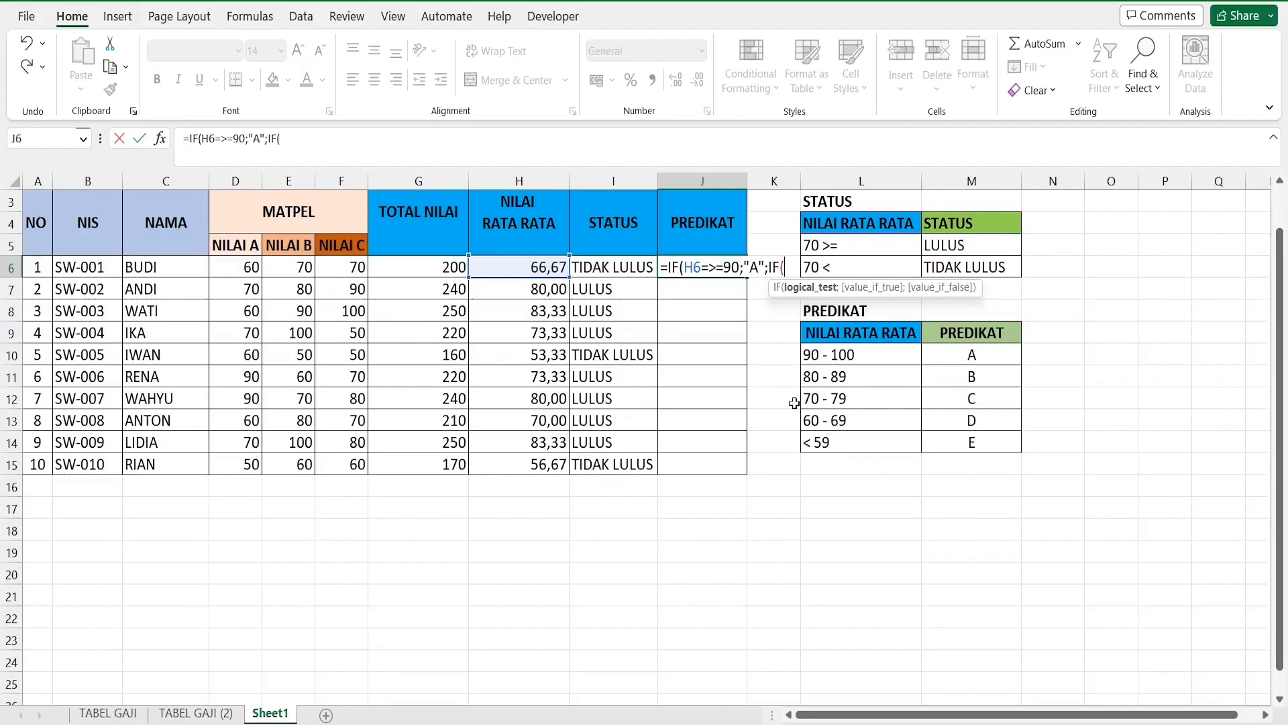
{"action": "left_click", "coordinate": [494, 267]}
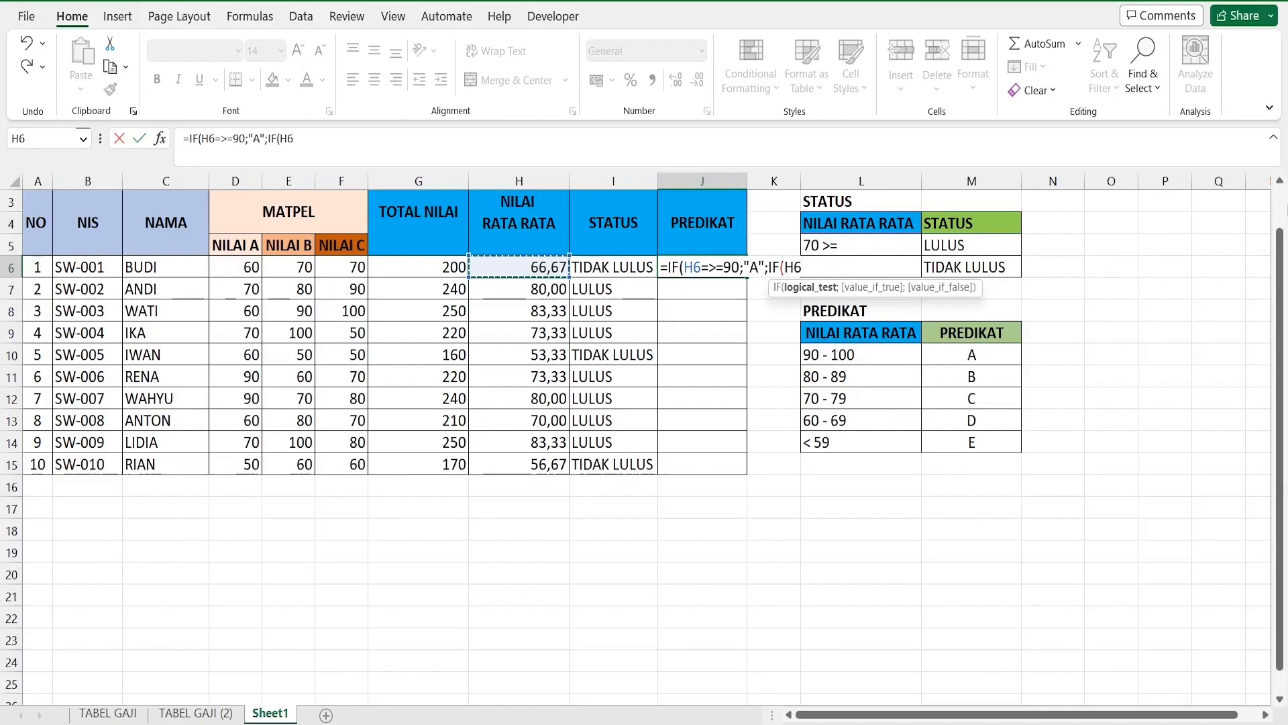
{"action": "type", "text": "=>="}
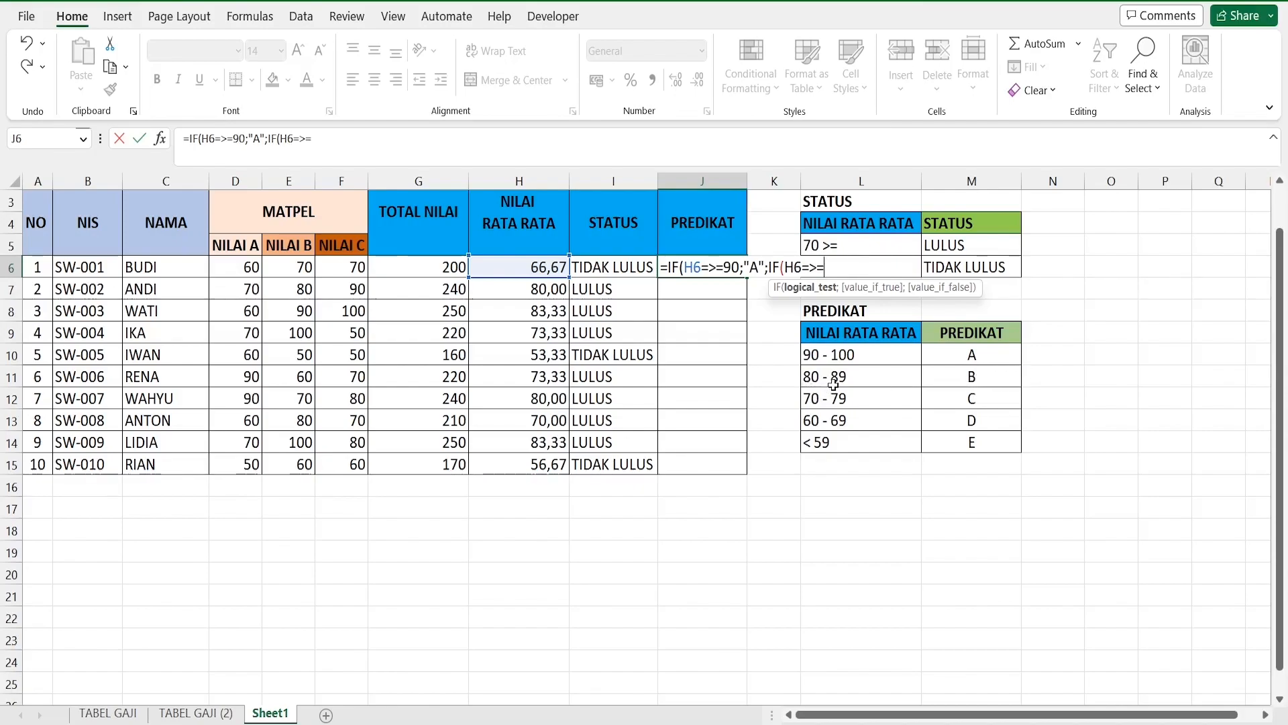
{"action": "type", "text": "80;"}
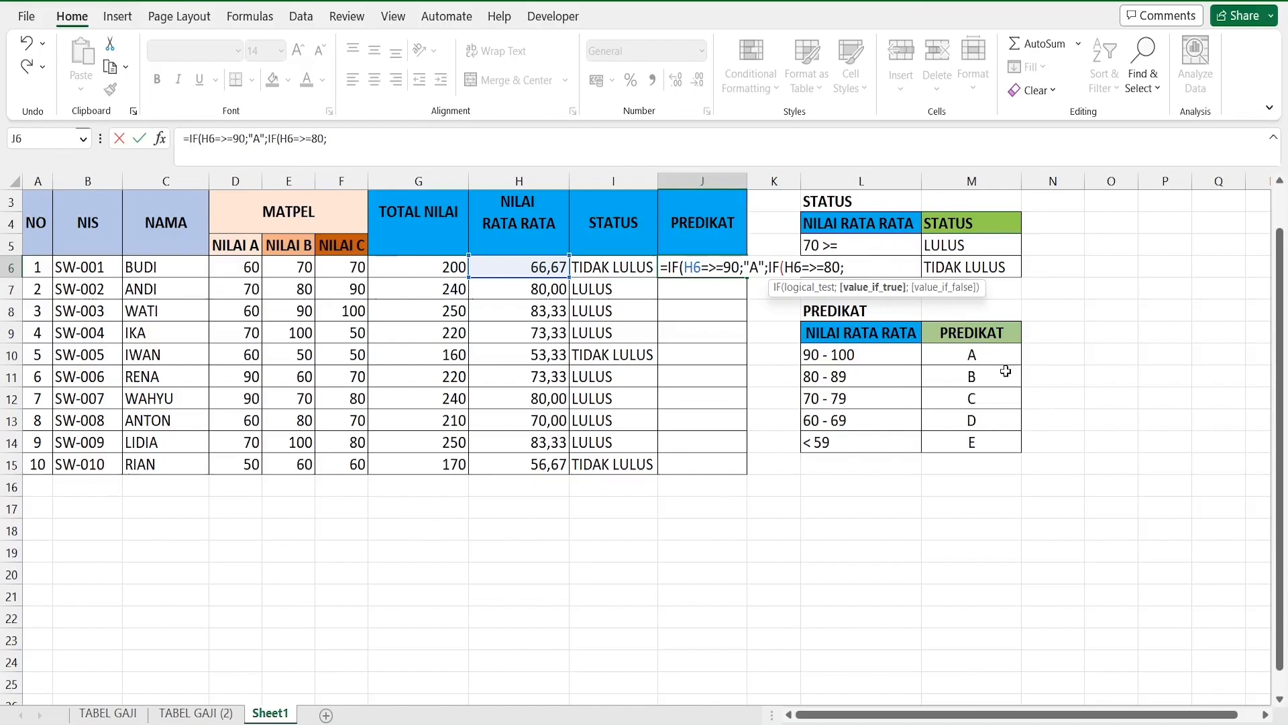
{"action": "type", "text": "\"B\";"}
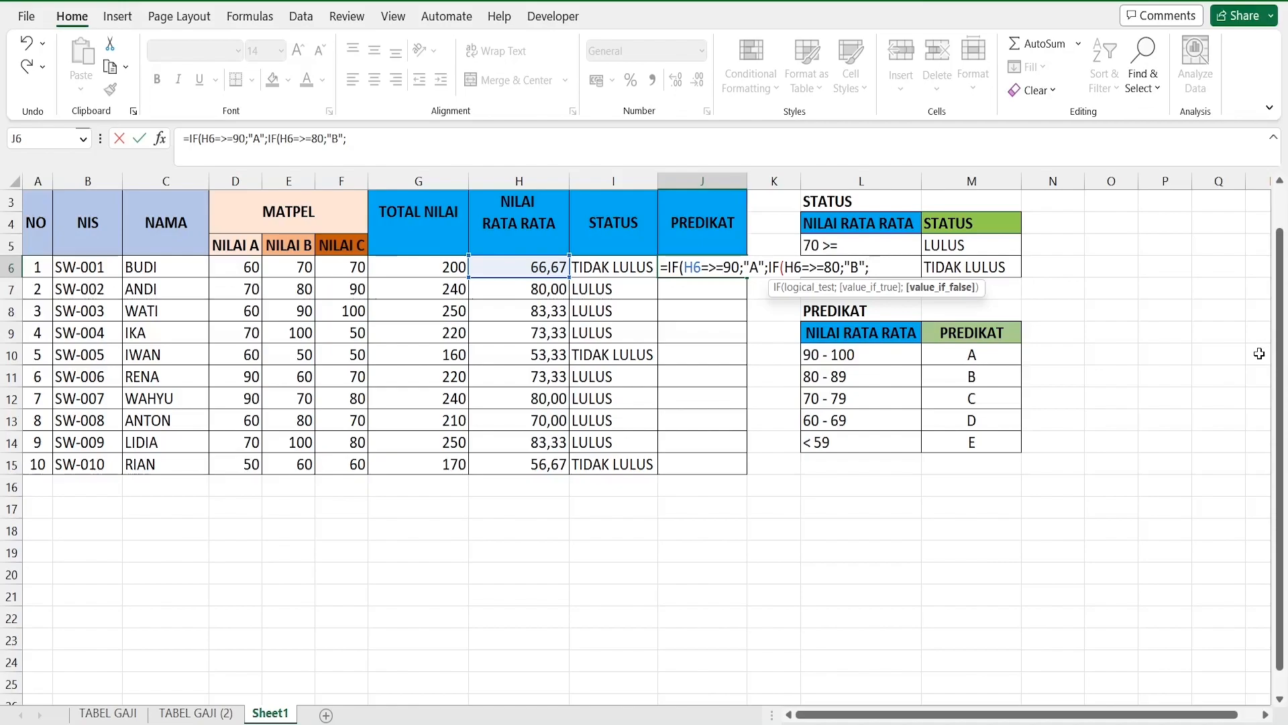
- Add a third nested IF to the J6 formula that returns "C" when H6 is at least 70
{"action": "type", "text": "IF("}
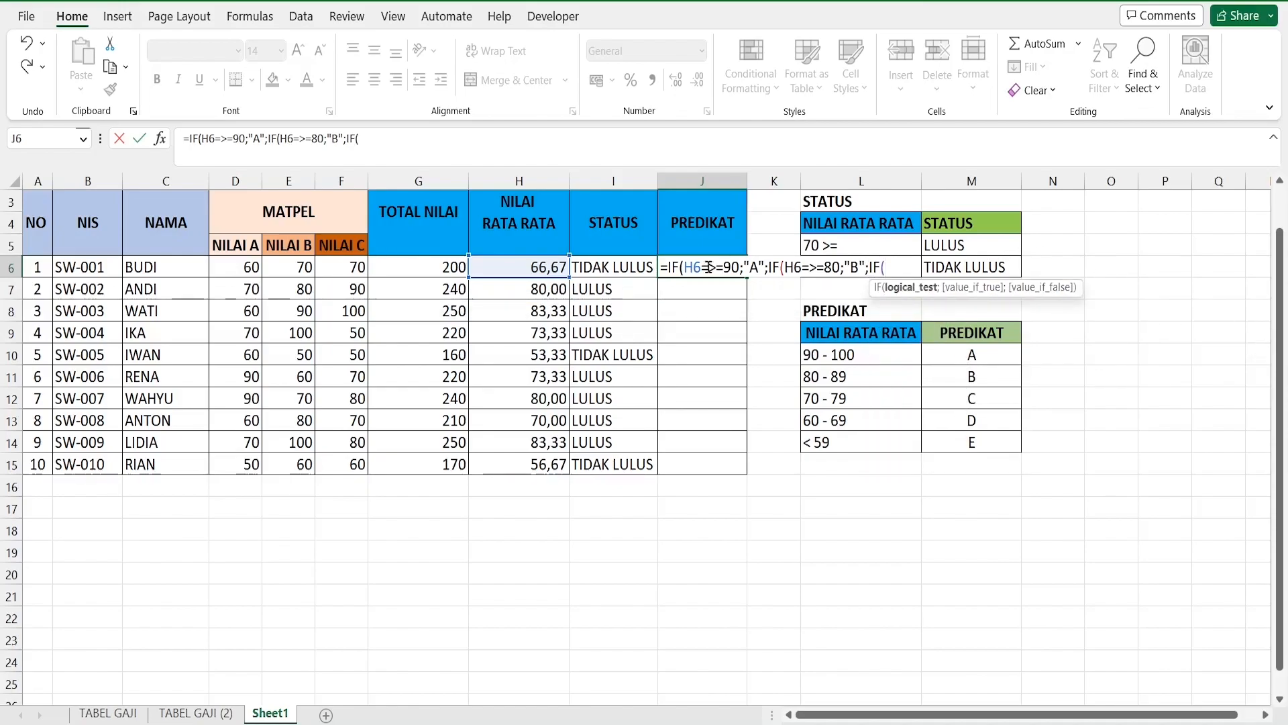
{"action": "left_click", "coordinate": [510, 265]}
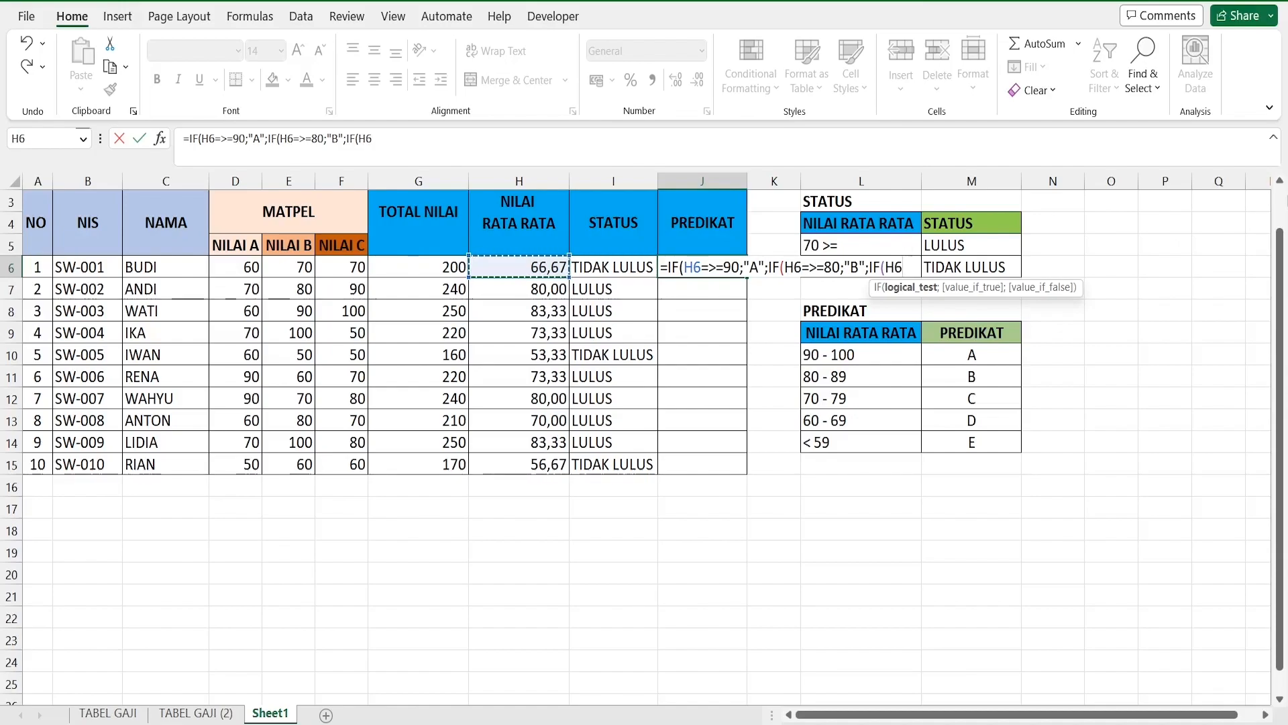
{"action": "type", "text": "="}
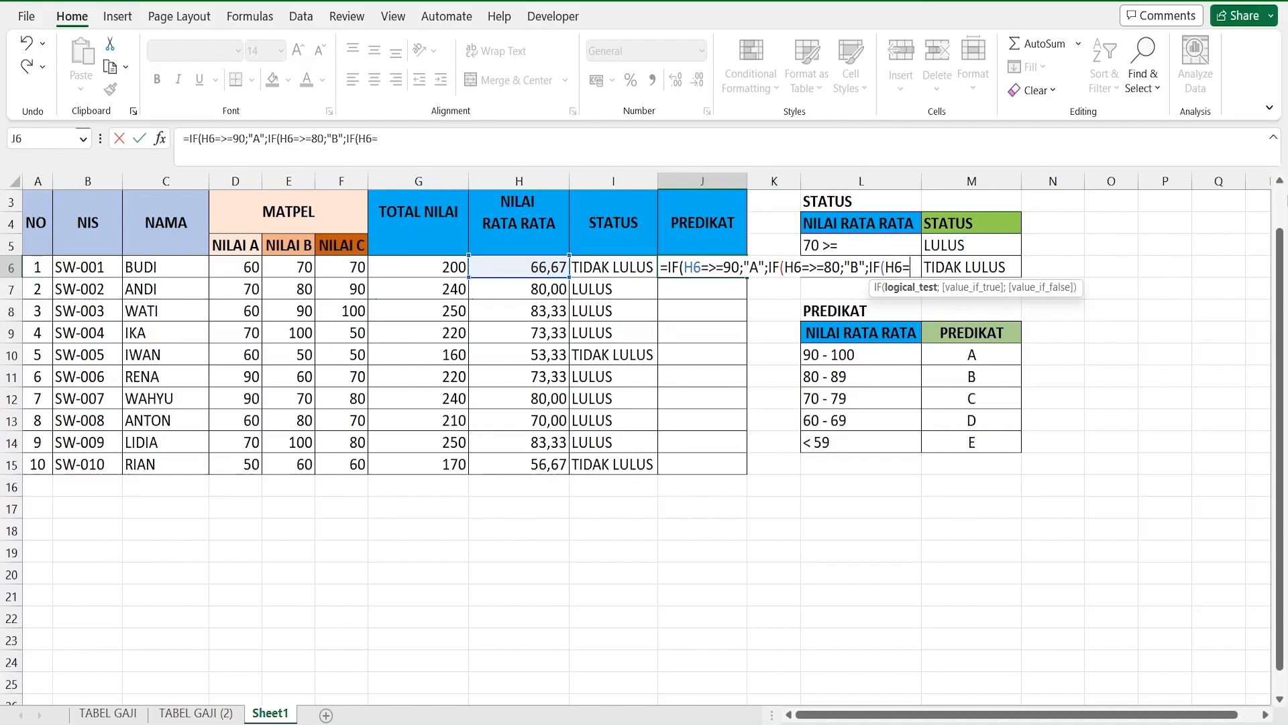
{"action": "type", "text": ">="}
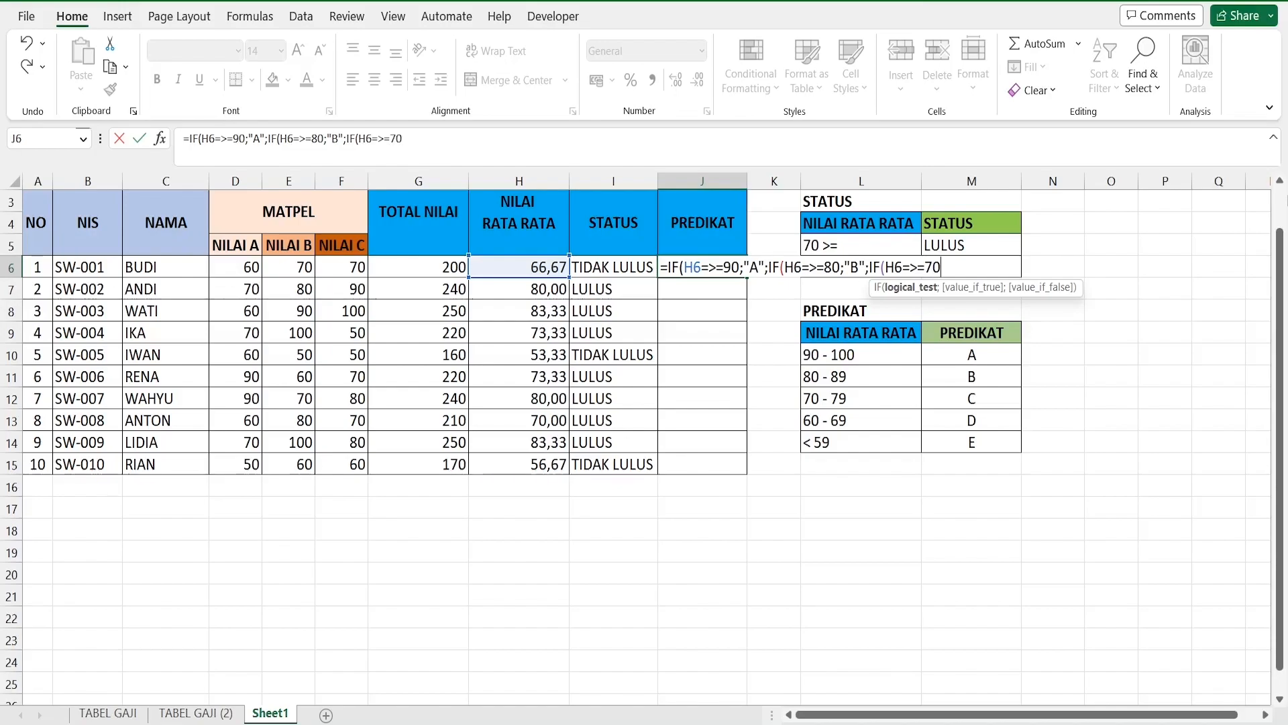
{"action": "type", "text": "70;"}
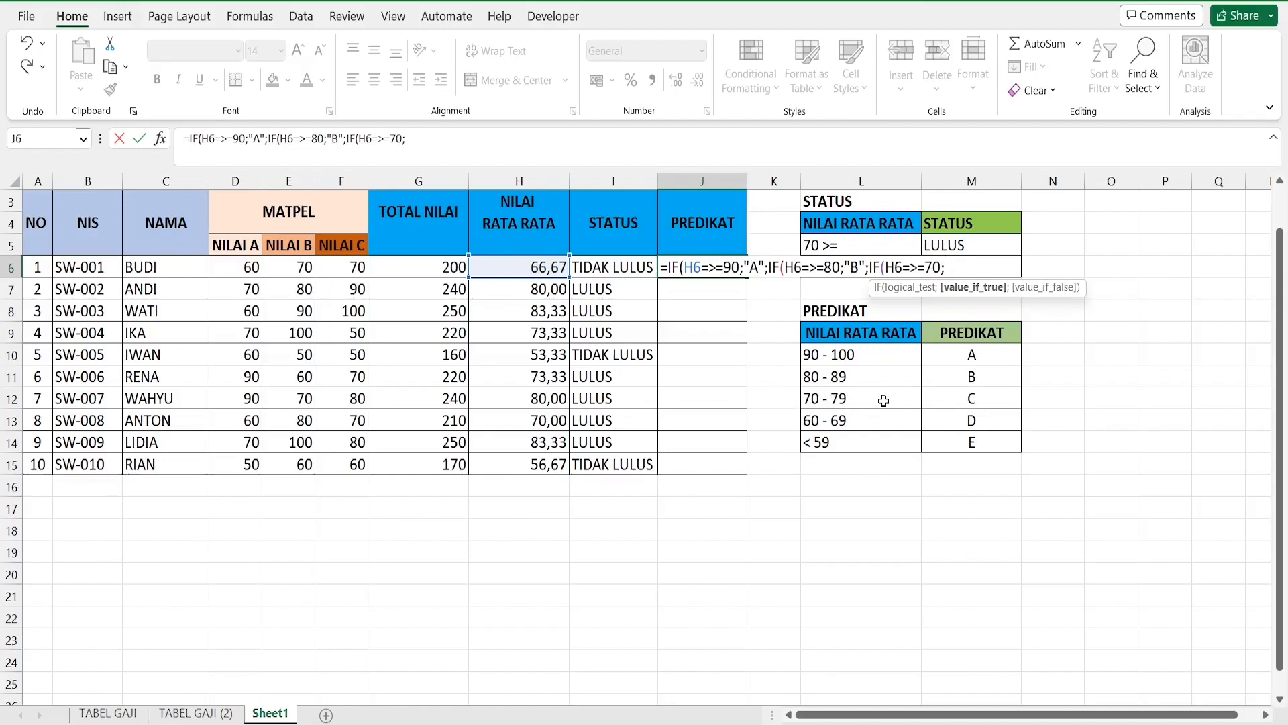
{"action": "type", "text": "\"C\";"}
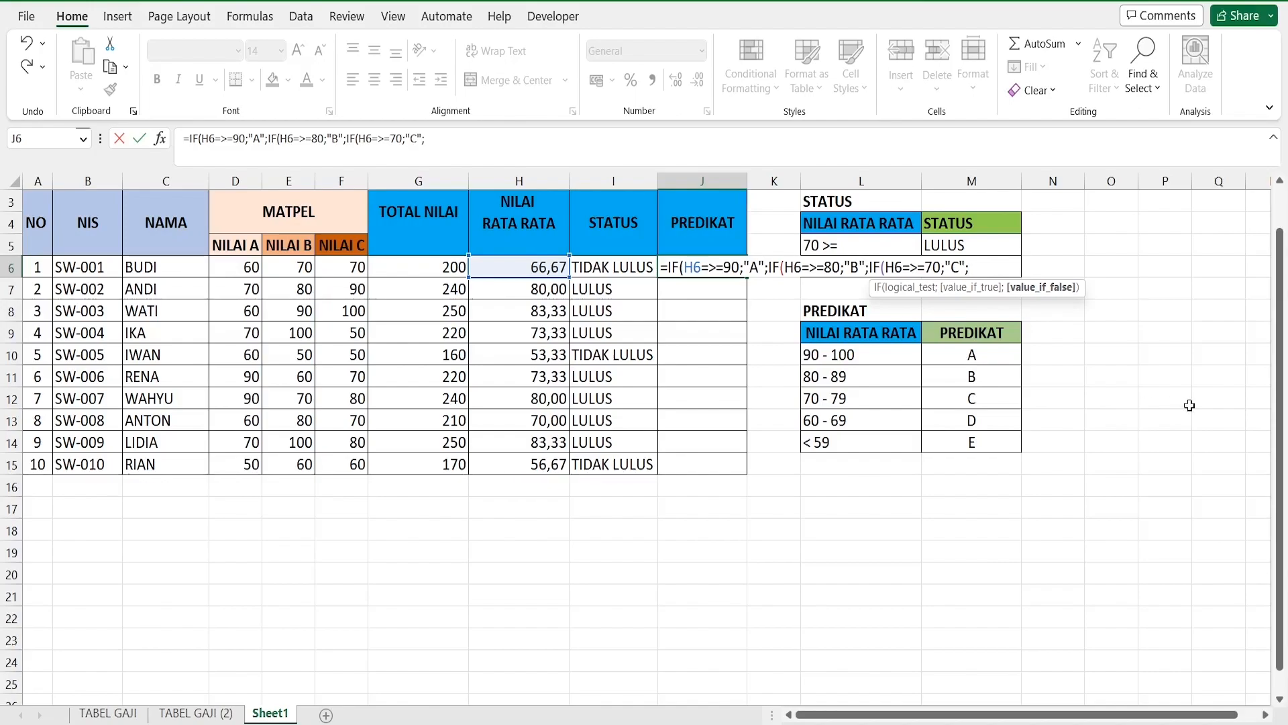
- Add a fourth nested IF to the J6 formula that returns "D" when H6 is at least 60
{"action": "type", "text": "IF("}
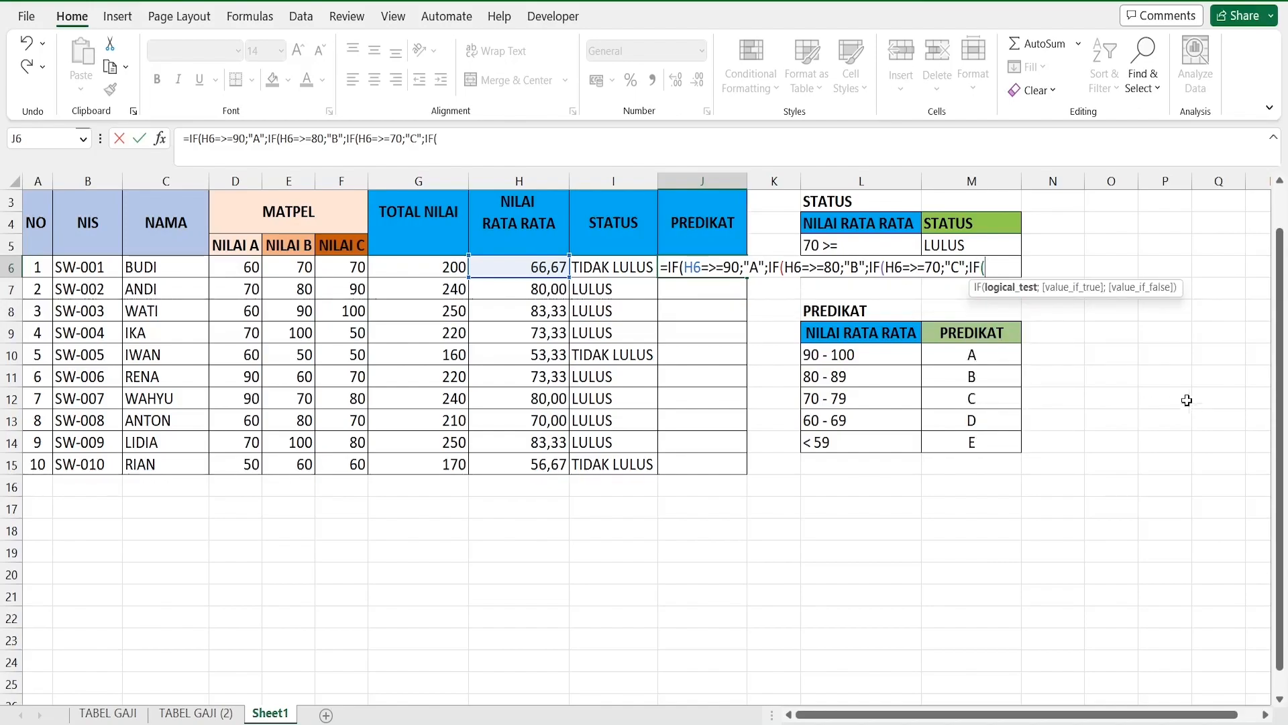
{"action": "left_click", "coordinate": [483, 267]}
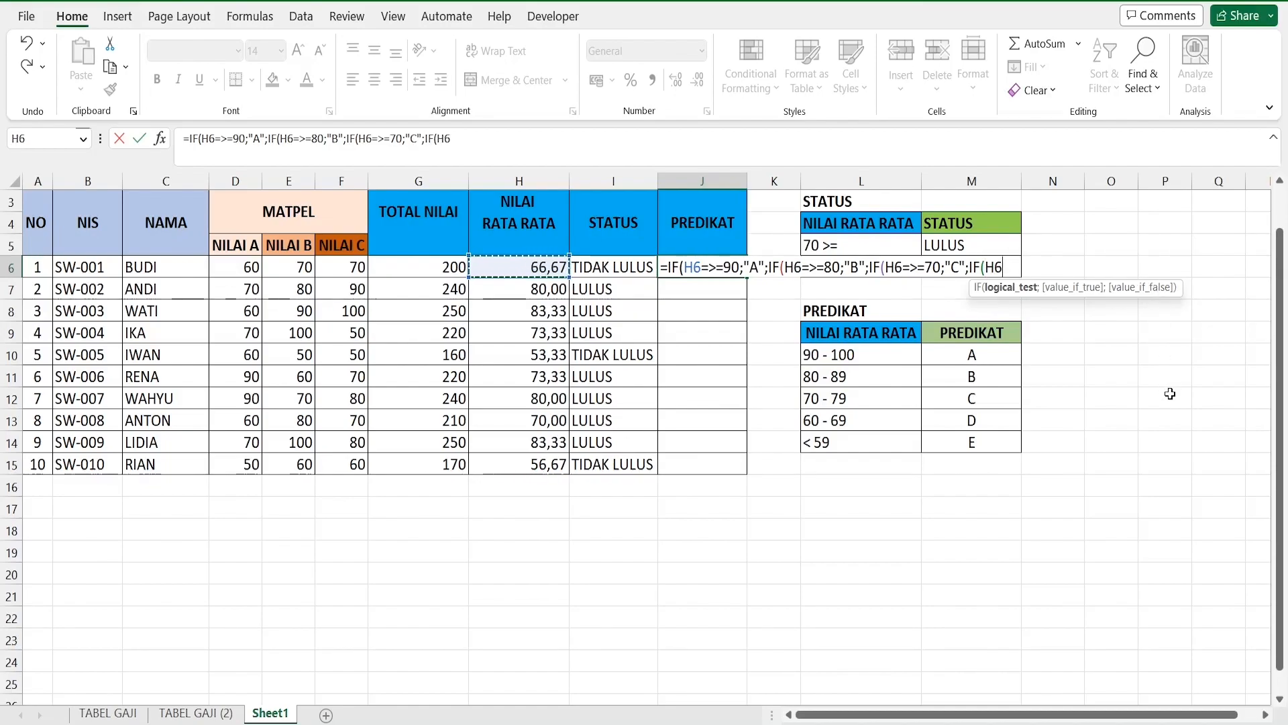
{"action": "type", "text": "=>="}
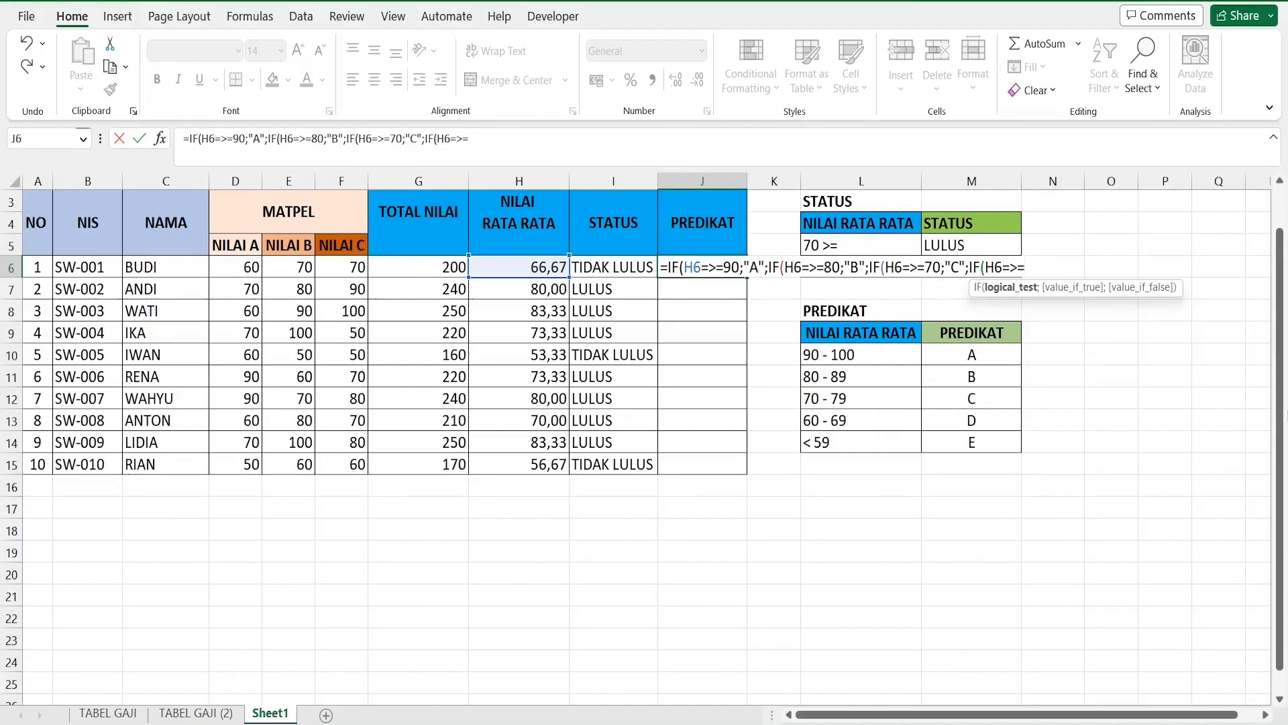
{"action": "type", "text": "60;"}
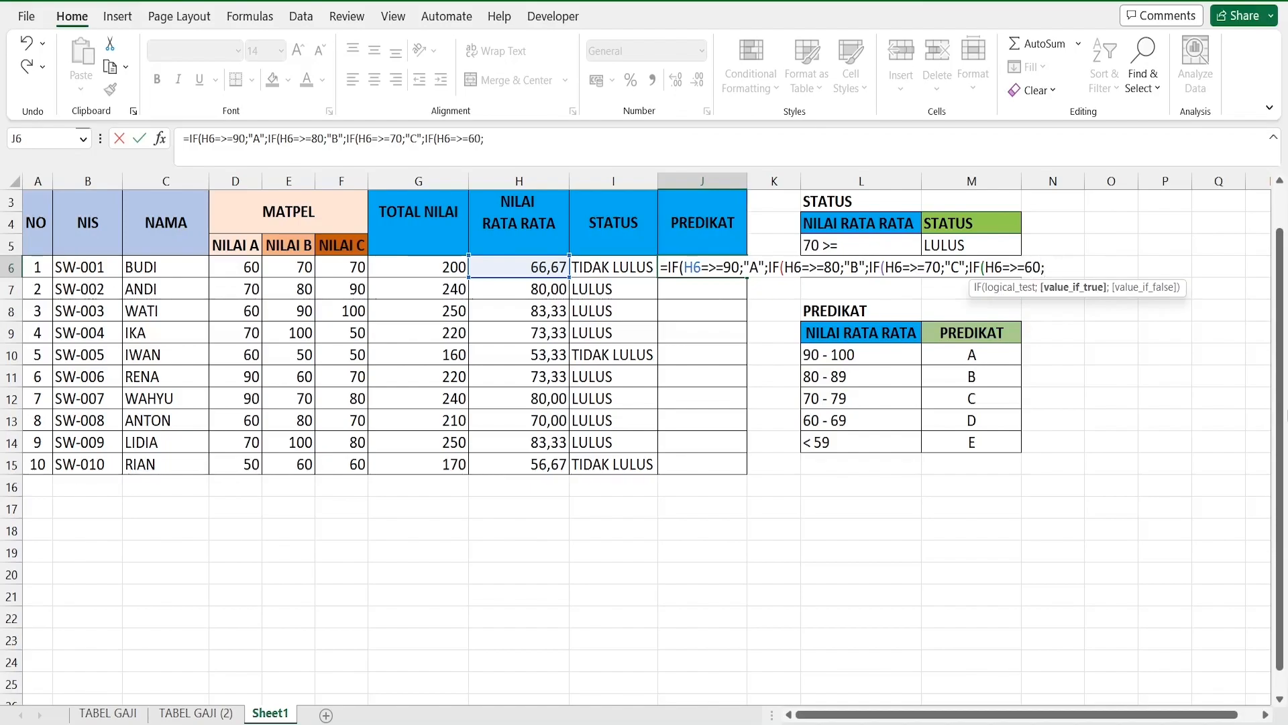
{"action": "type", "text": "\"D\";"}
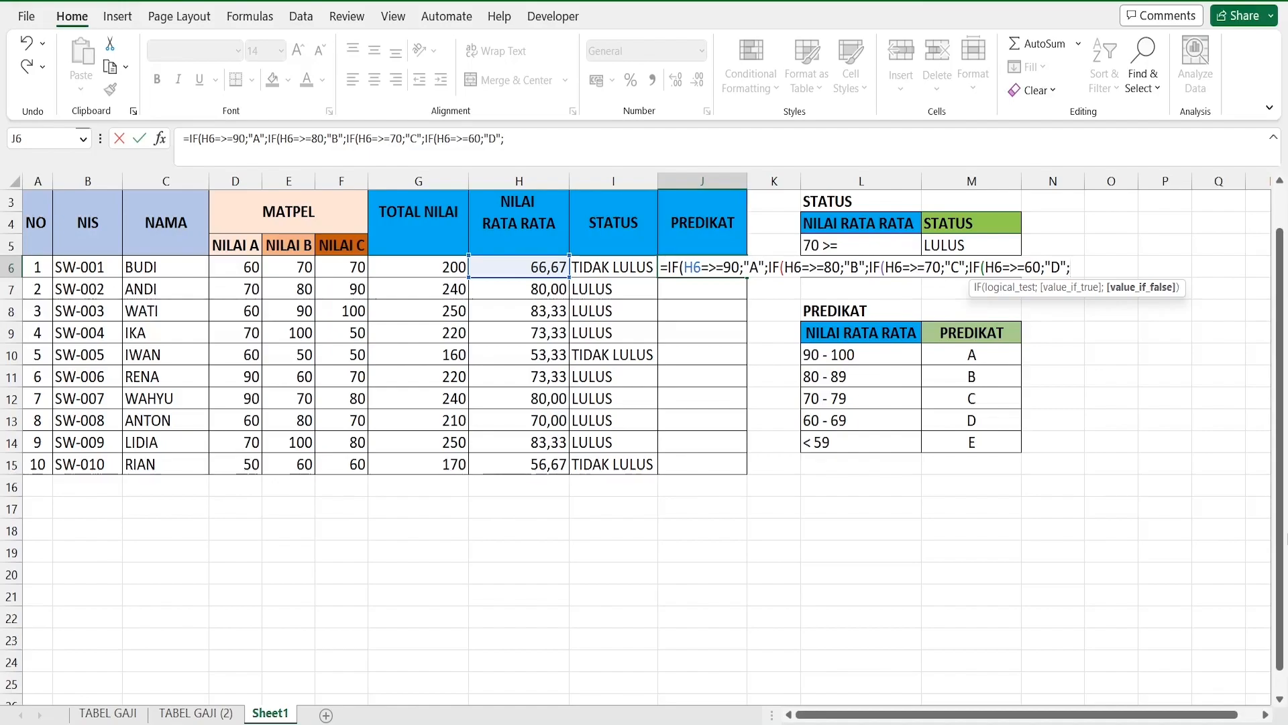
- Finish the J6 formula with "E" for all other averages, close all four IFs, and enter it, accepting the proposed formula correction
{"action": "type", "text": "E\")))"}
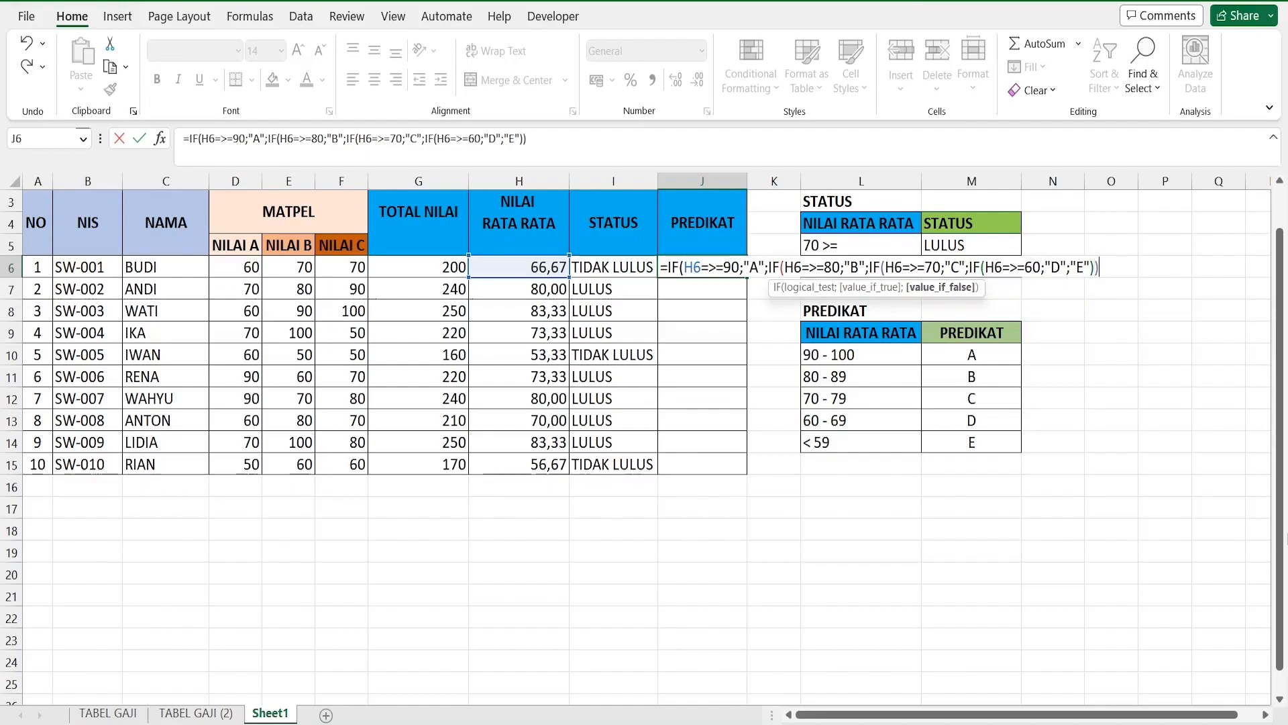
{"action": "type", "text": ")"}
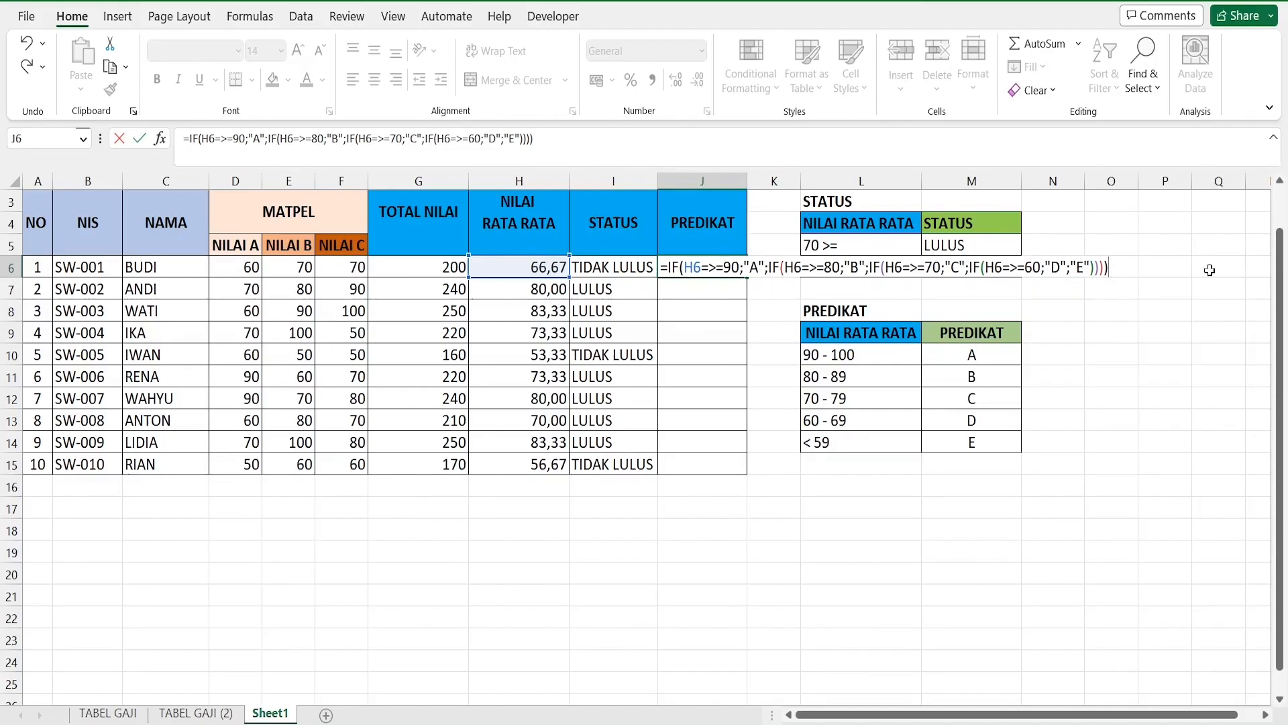
{"action": "key", "text": "Return"}
{"action": "key", "text": "Return"}
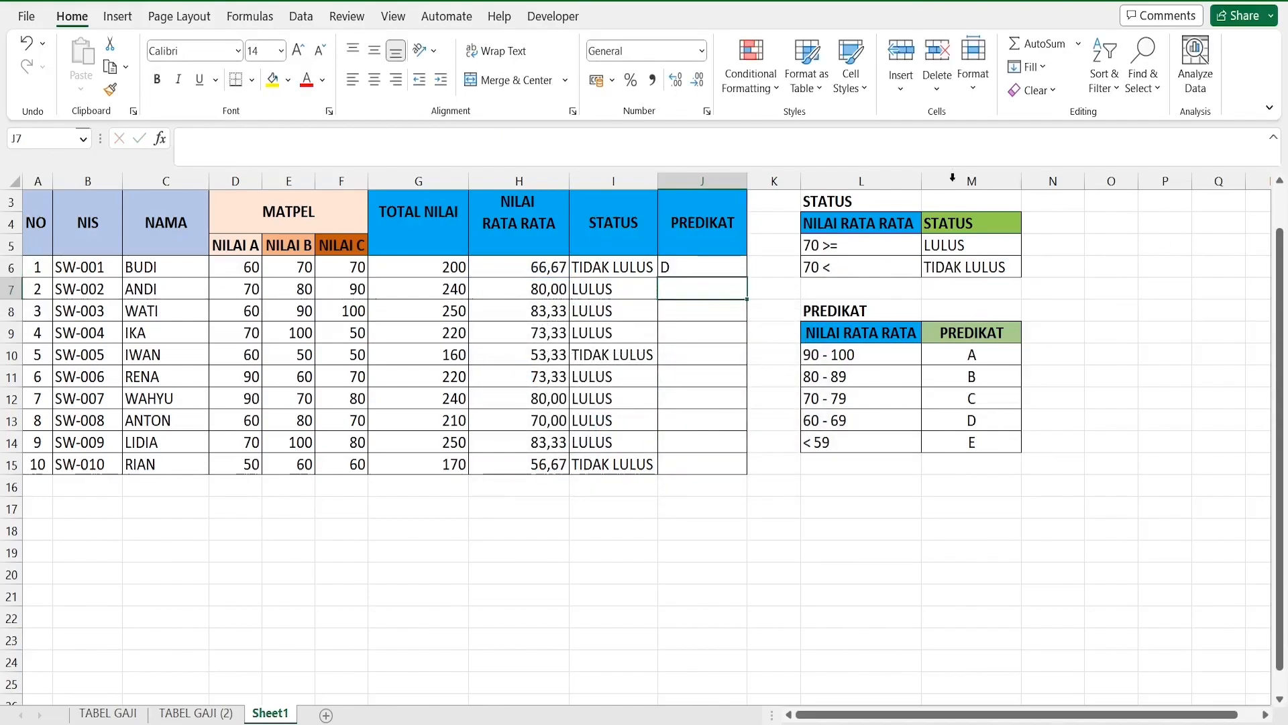
- Check the predicate in J6 against its average, and fill the formula down the PREDIKAT column to J15
{"action": "left_click", "coordinate": [717, 267]}
{"action": "key", "text": "Left"}
{"action": "key", "text": "Left"}
{"action": "key", "text": "Right"}
{"action": "key", "text": "Right"}
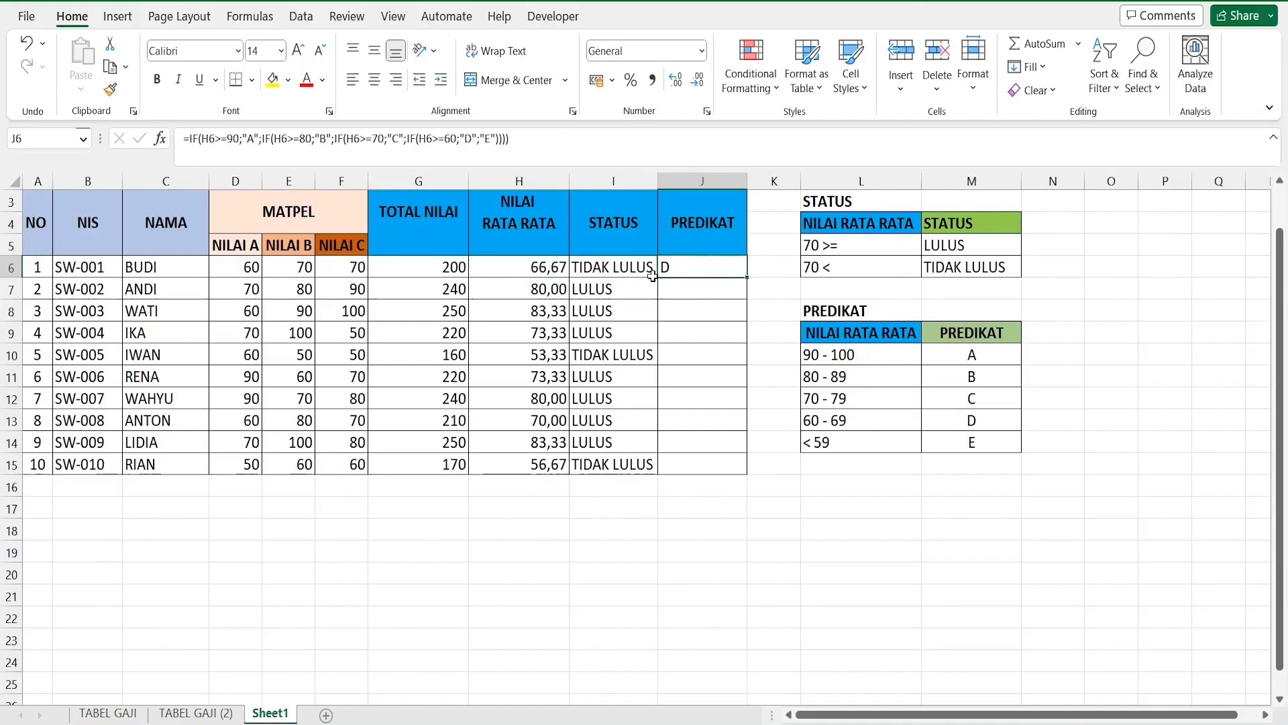
{"action": "double_click", "coordinate": [746, 276]}
- Review the filled PREDIKAT and STATUS formulas in several rows against the average scores and the criteria tables
{"action": "left_click", "coordinate": [713, 282]}
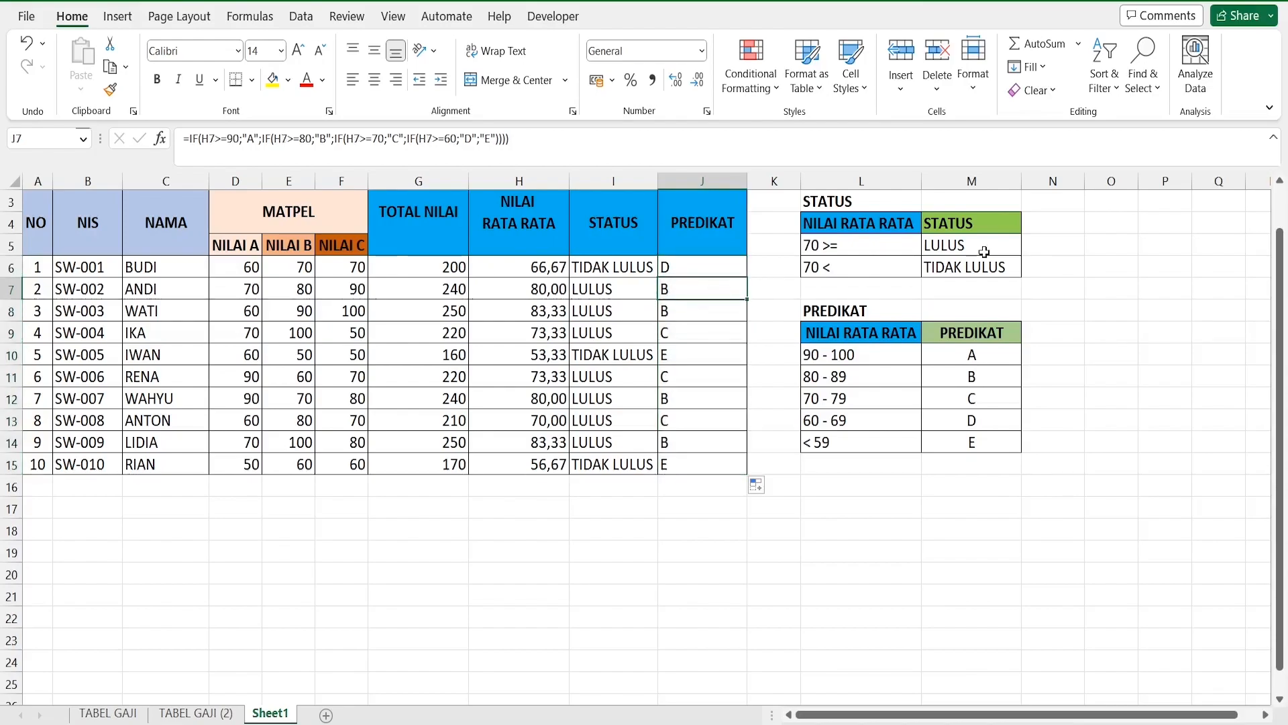
{"action": "key", "text": "Down"}
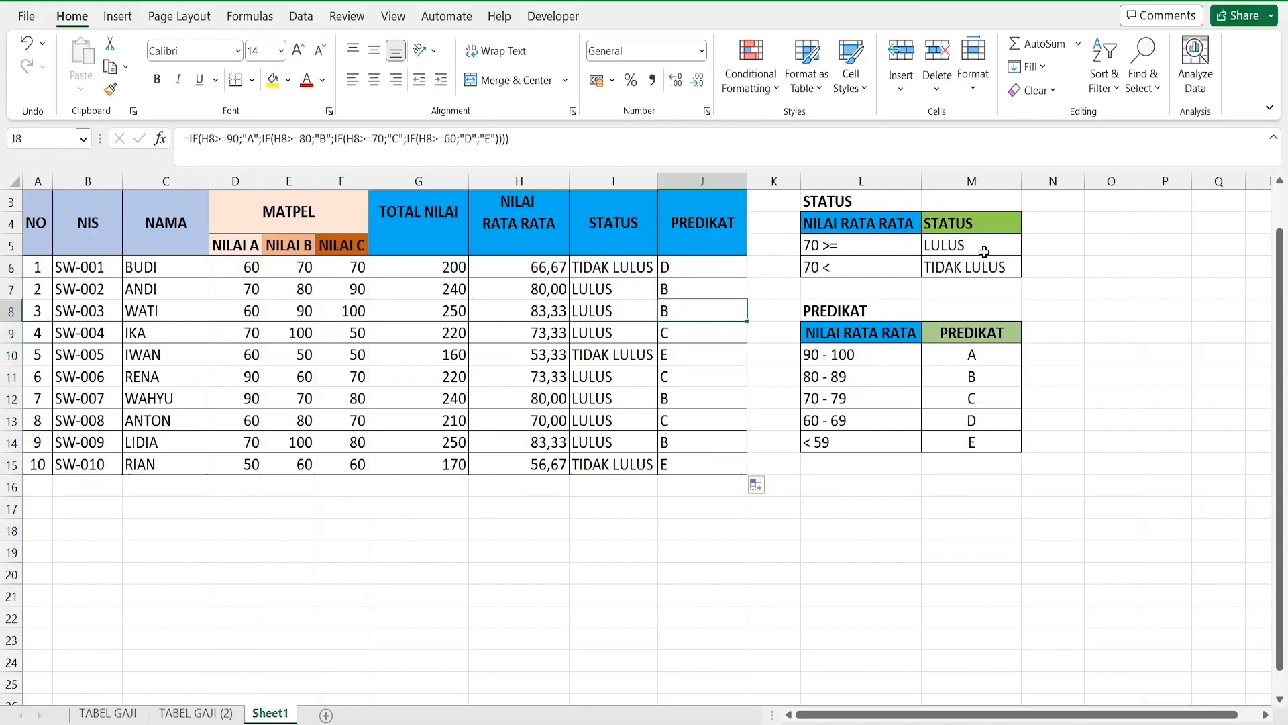
{"action": "key", "text": "Left"}
{"action": "key", "text": "Left"}
{"action": "key", "text": "Down"}
{"action": "key", "text": "Down"}
{"action": "key", "text": "Down"}
{"action": "key", "text": "Down"}
{"action": "key", "text": "Right"}
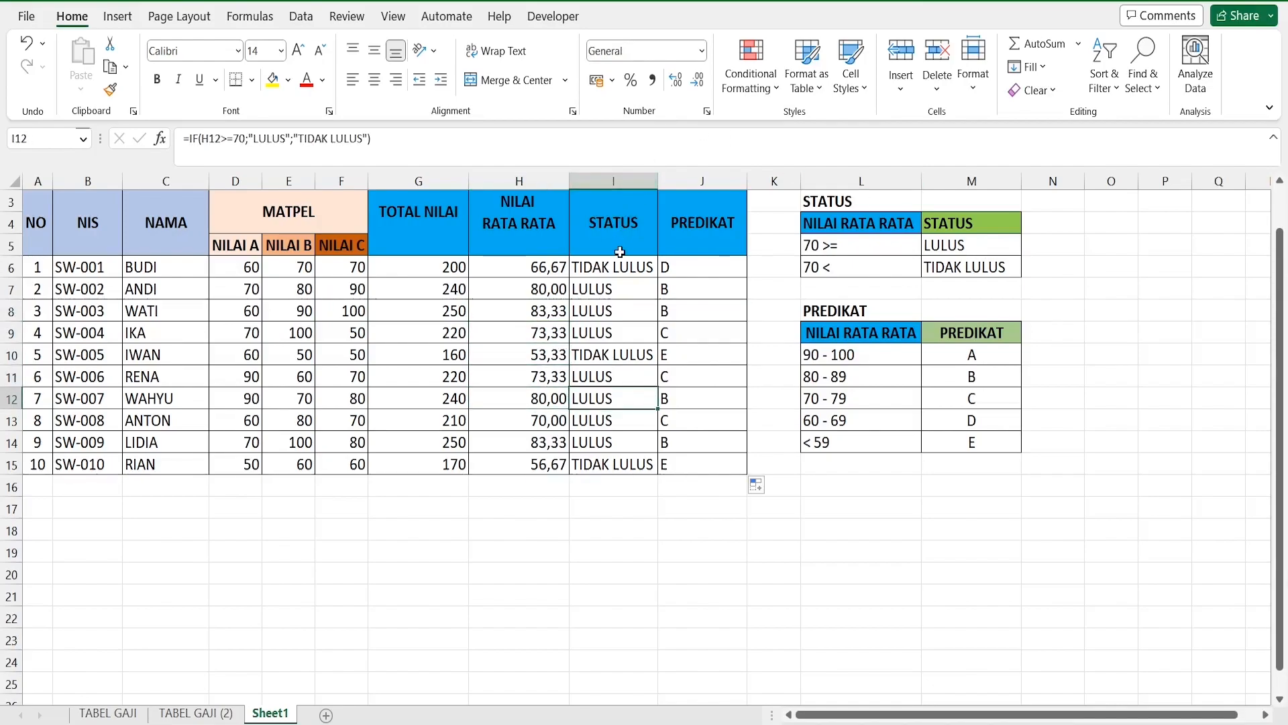
{"action": "left_click", "coordinate": [715, 317]}
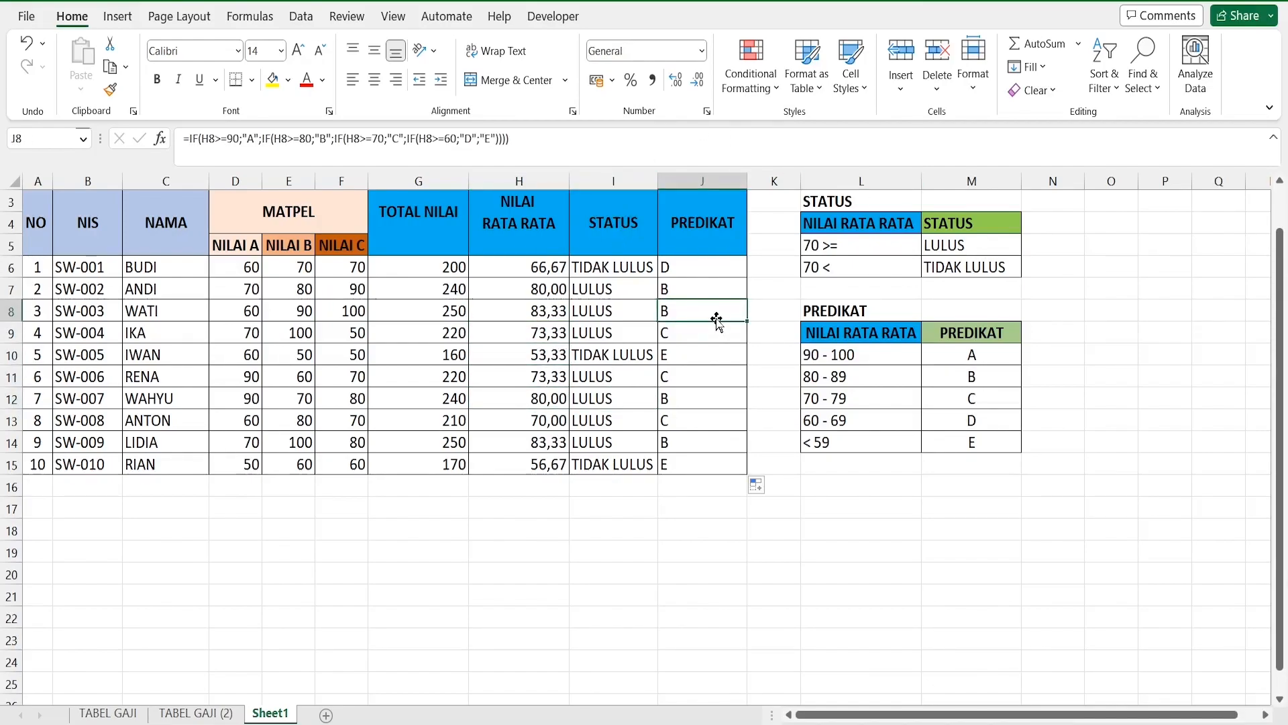